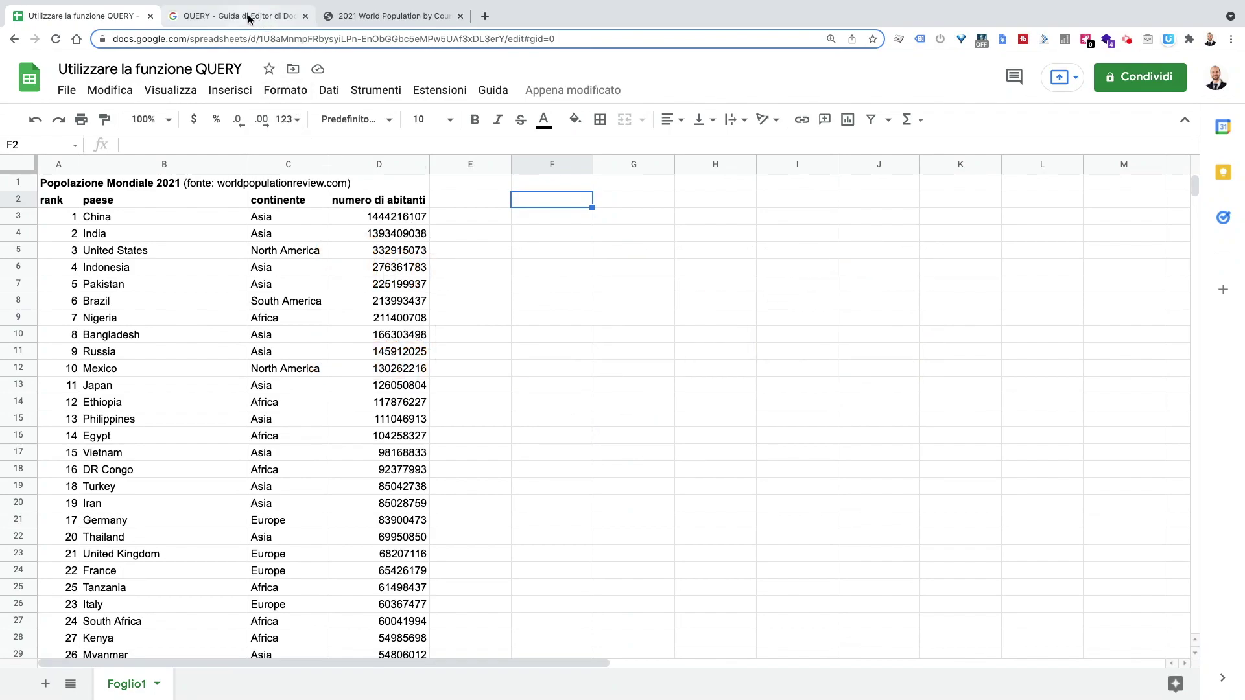
Consult the QUERY function help page and the source world population website.
left_click(247, 14)
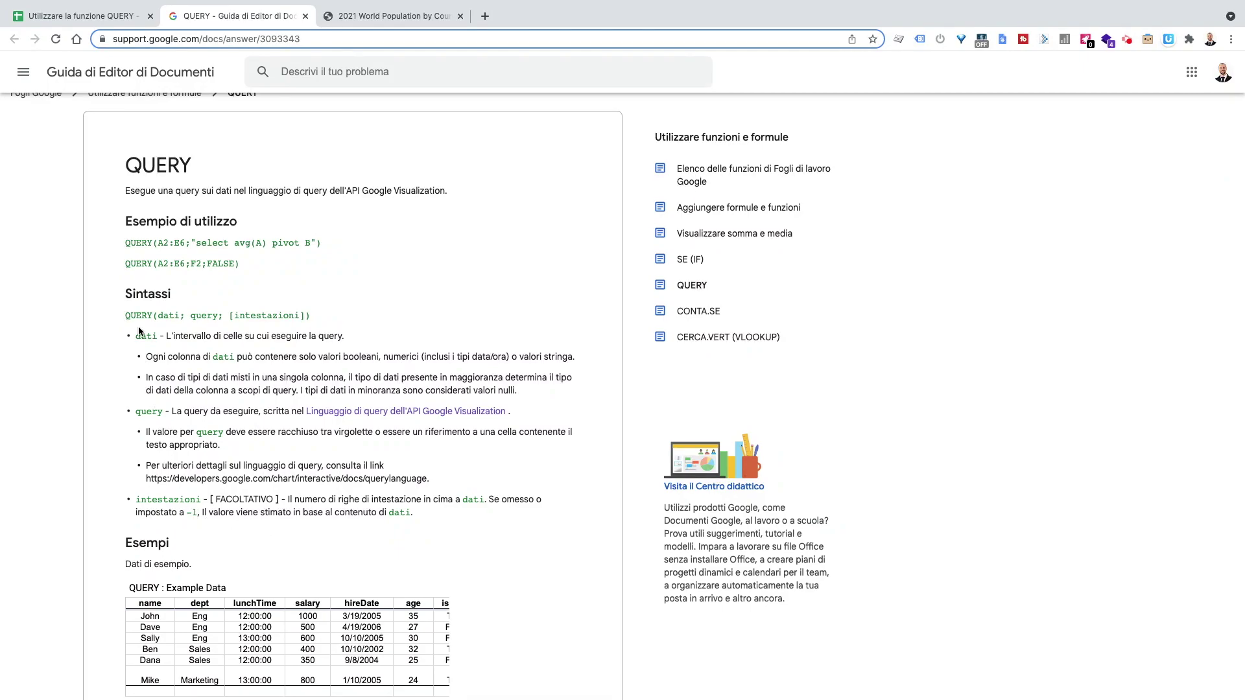
left_click(102, 18)
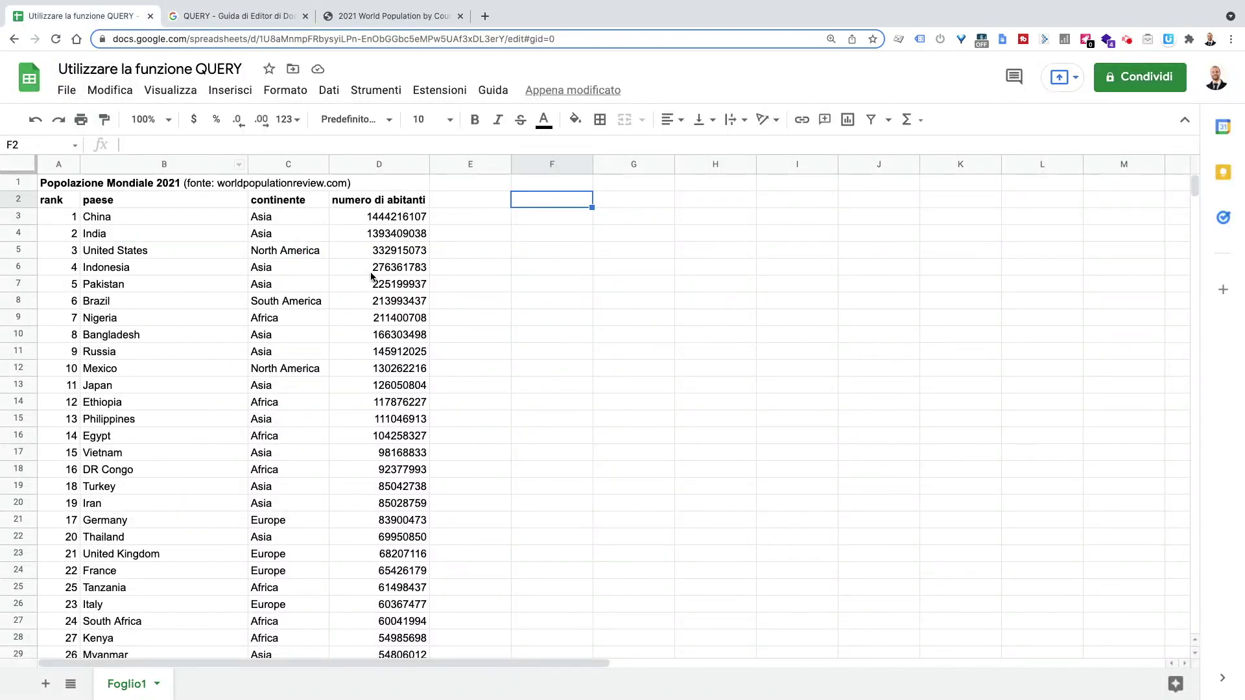
left_click(428, 16)
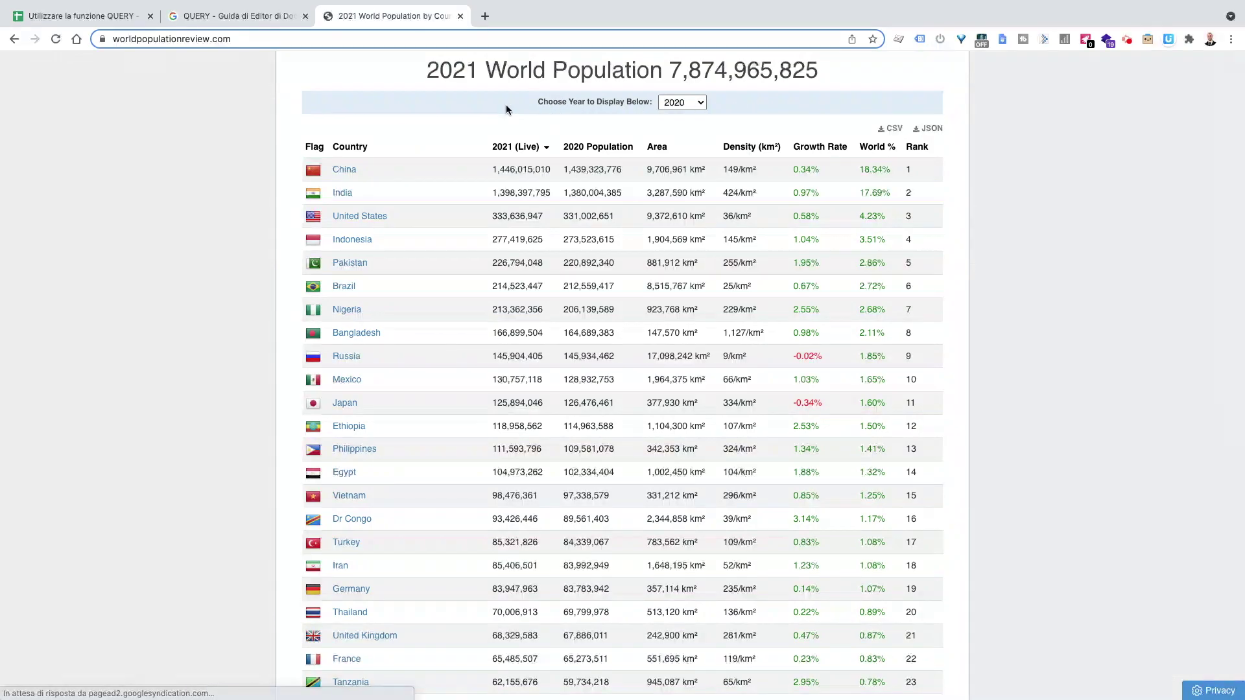
left_click(86, 16)
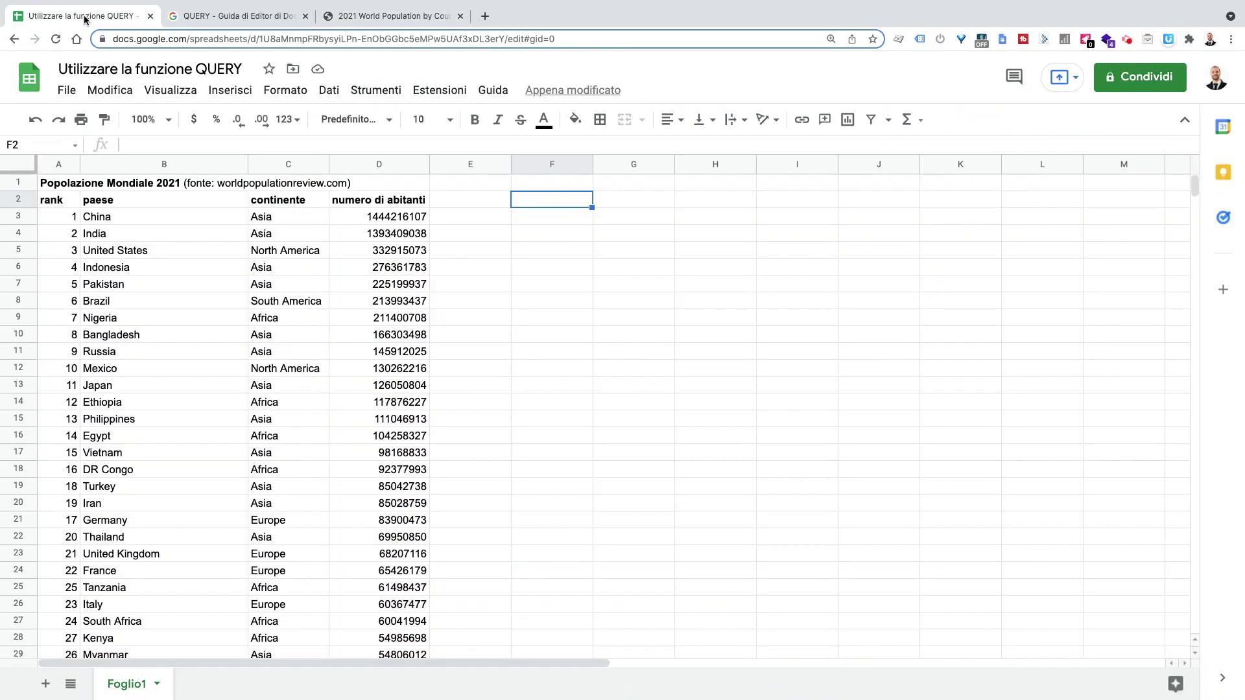
Check the table's column headers and confirm the data spans A2 to D234.
left_click(386, 201)
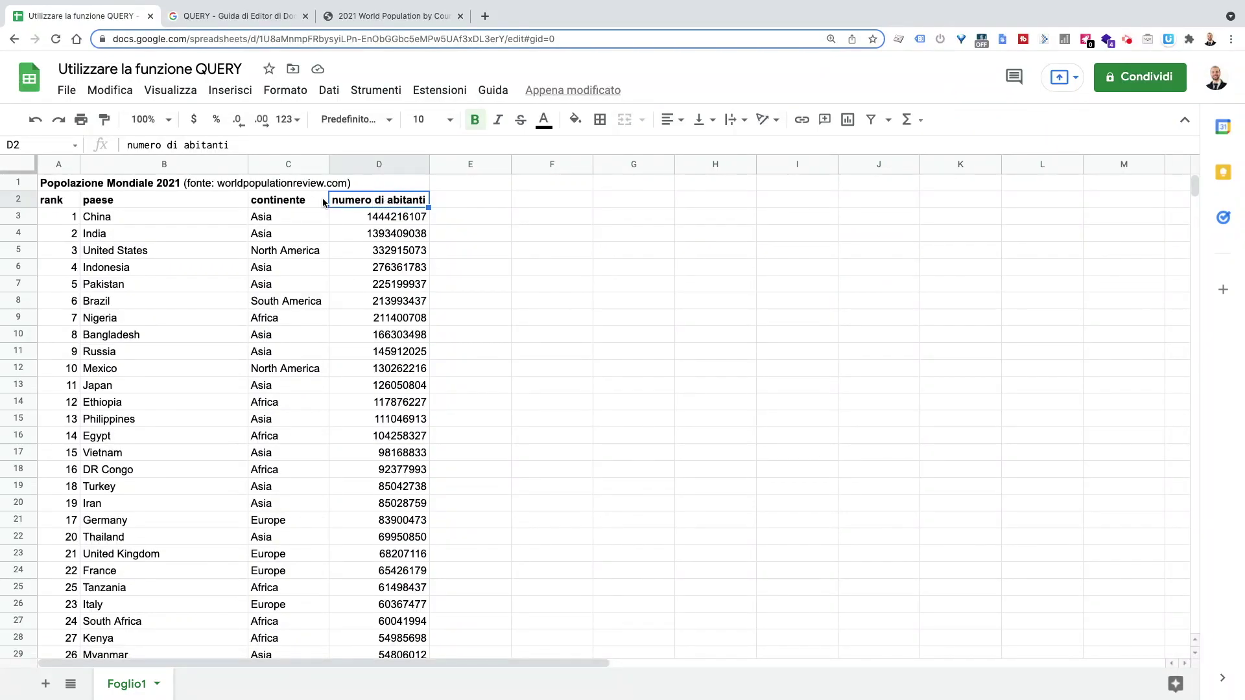
left_click(300, 202)
left_click(216, 198)
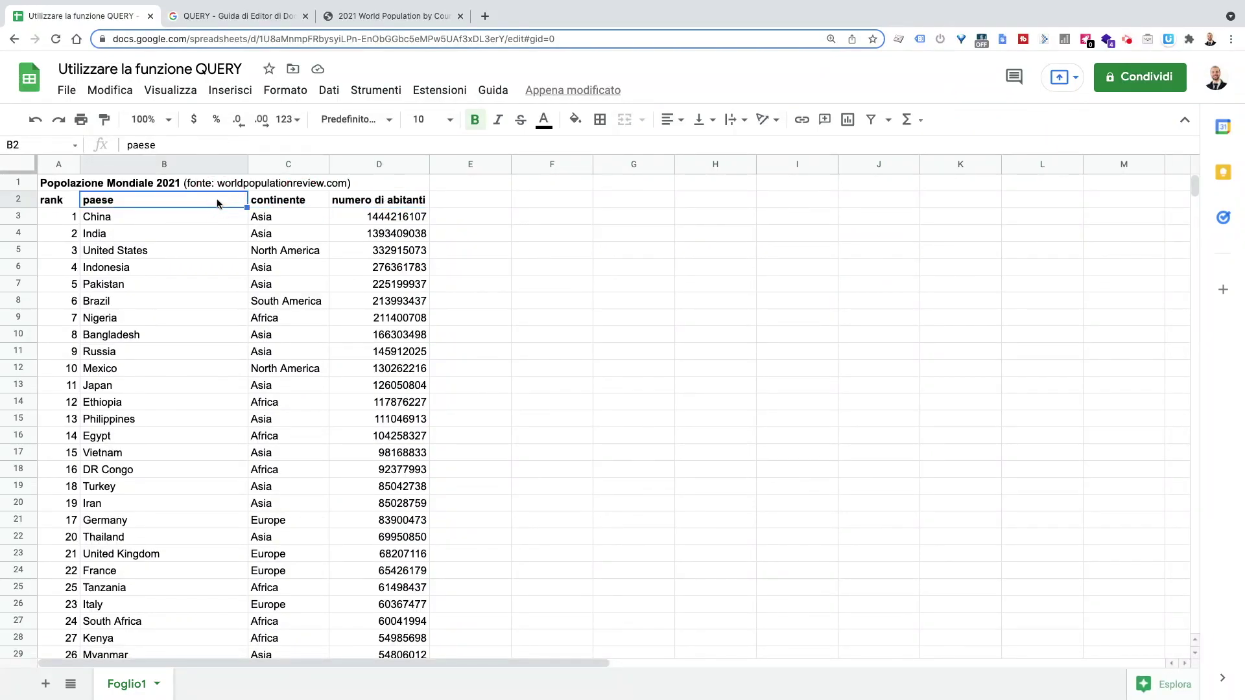
left_click(52, 200)
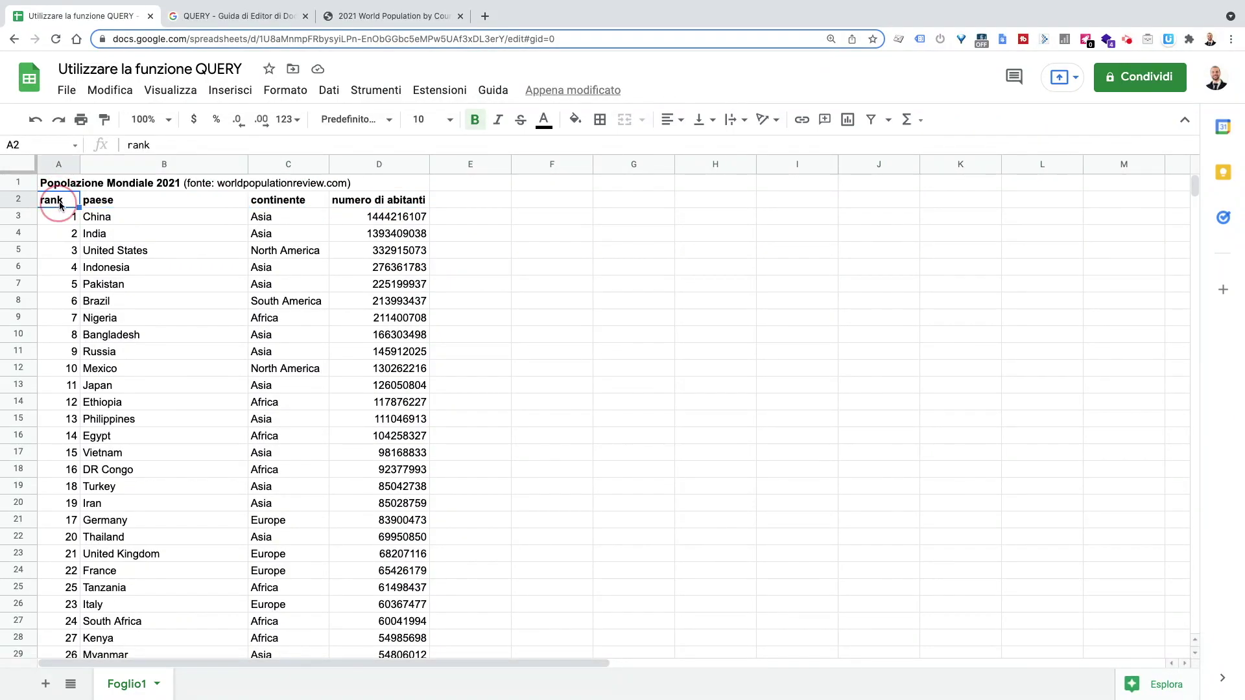
left_click_drag(1195, 188, 1183, 286)
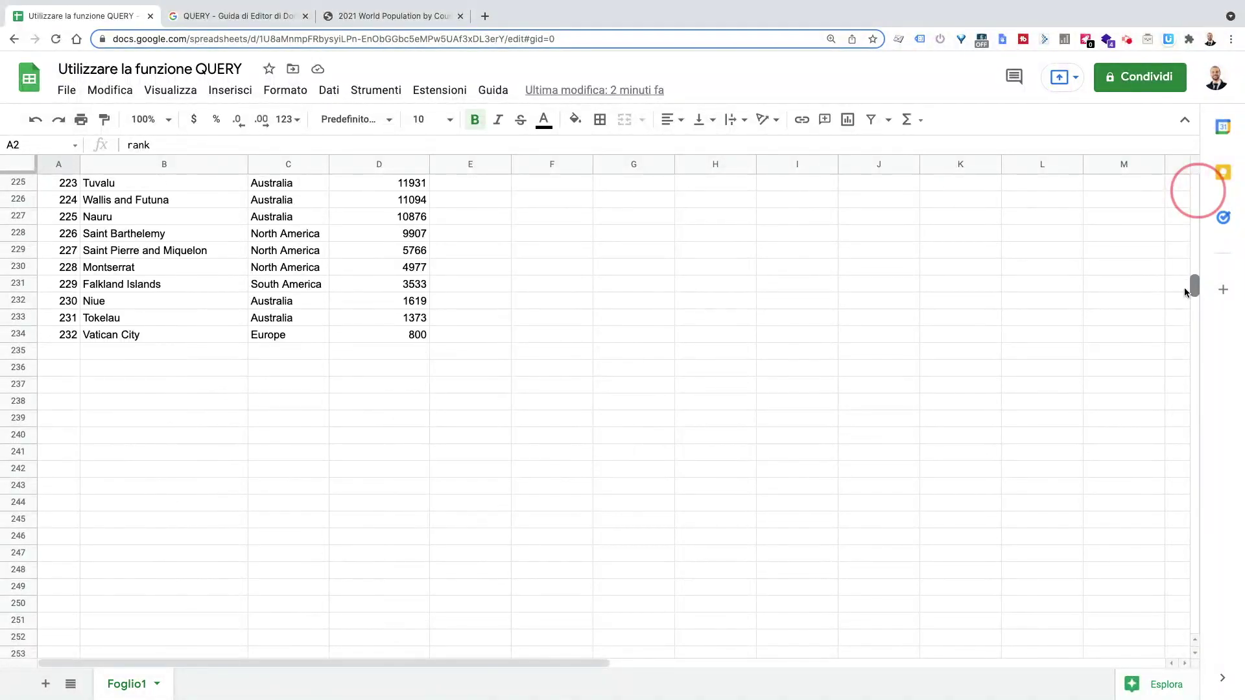
left_click(387, 336)
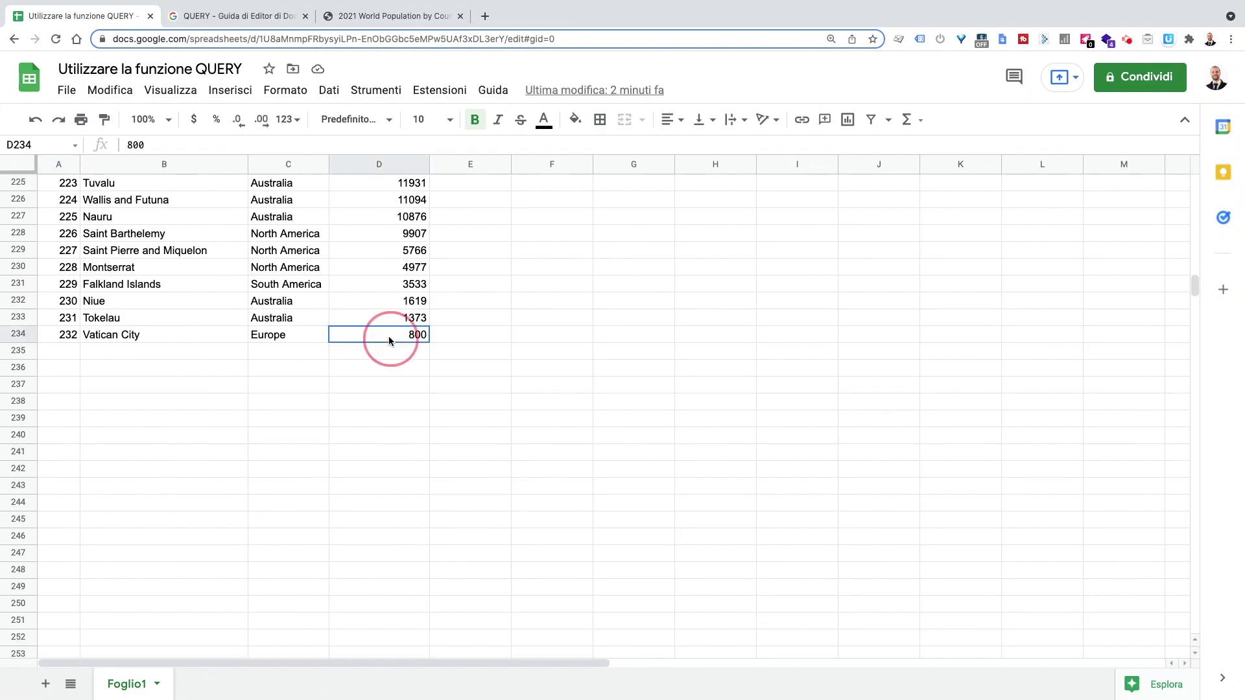
left_click_drag(1195, 289, 1208, 169)
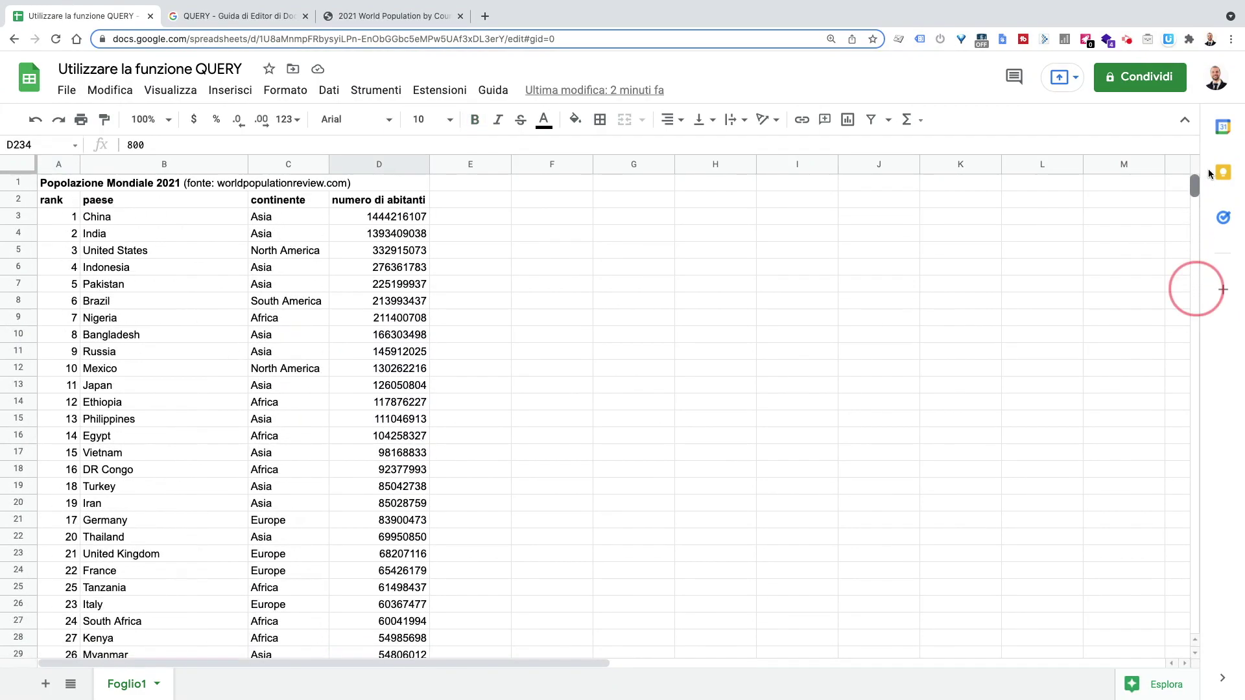
Enter =QUERY(A2:D234,"SELECT * LIMIT 10", 1) in F2.
left_click(524, 205)
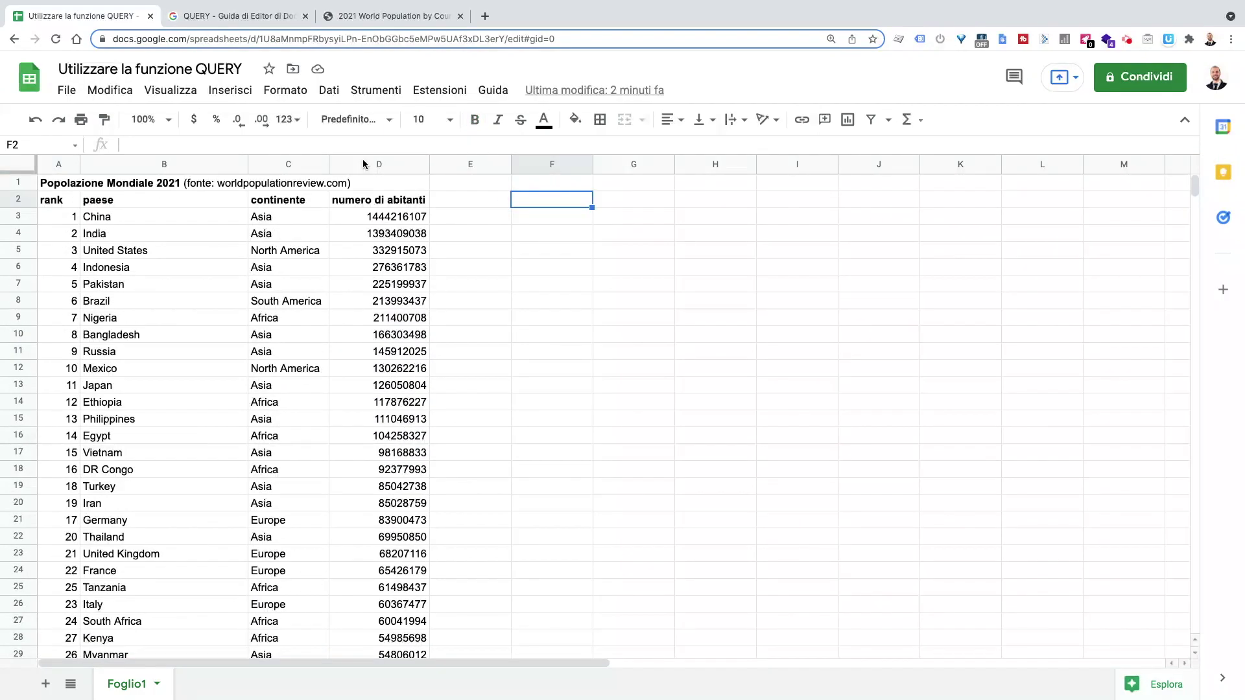
left_click(303, 147)
type("=QUERY(")
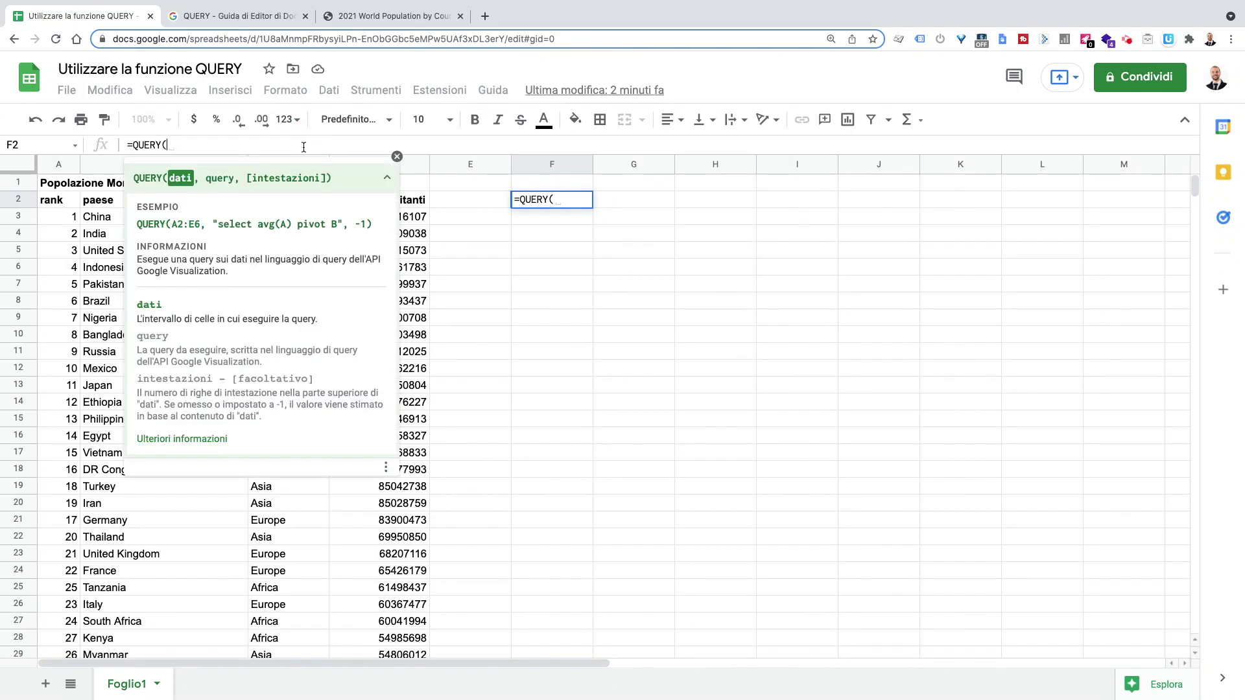
type("A2:D234,\"S")
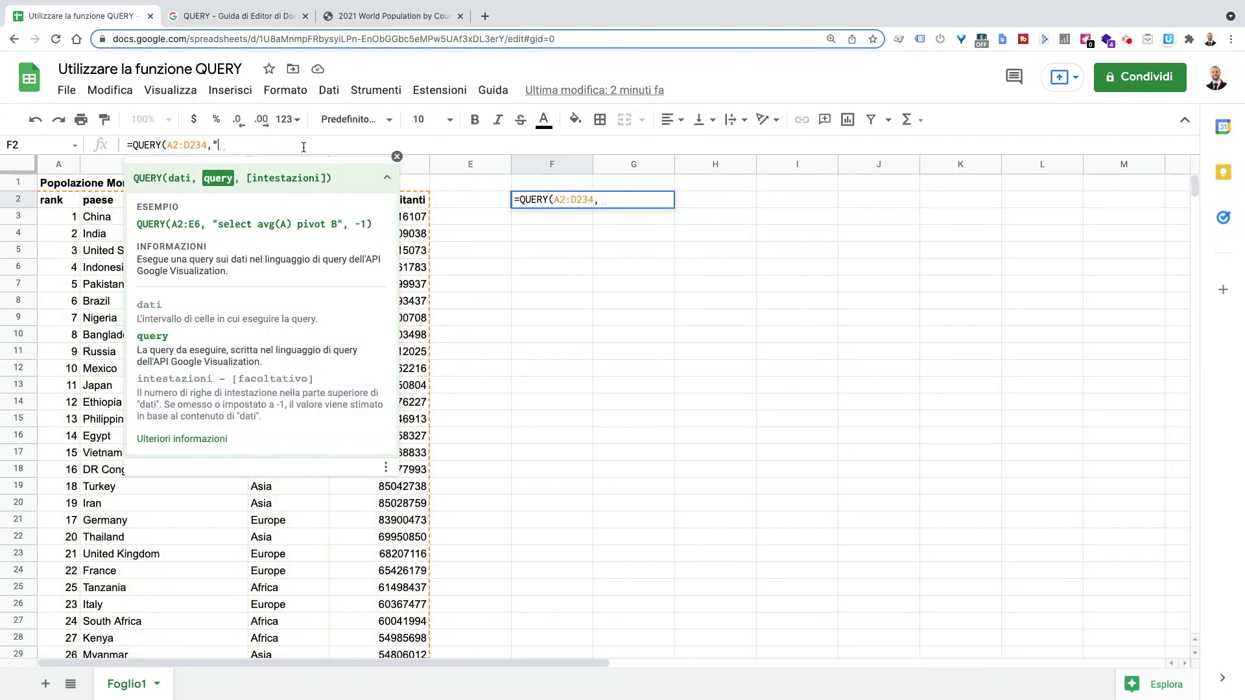
type("ELECT * ")
type("LIMIT 10\", 1)")
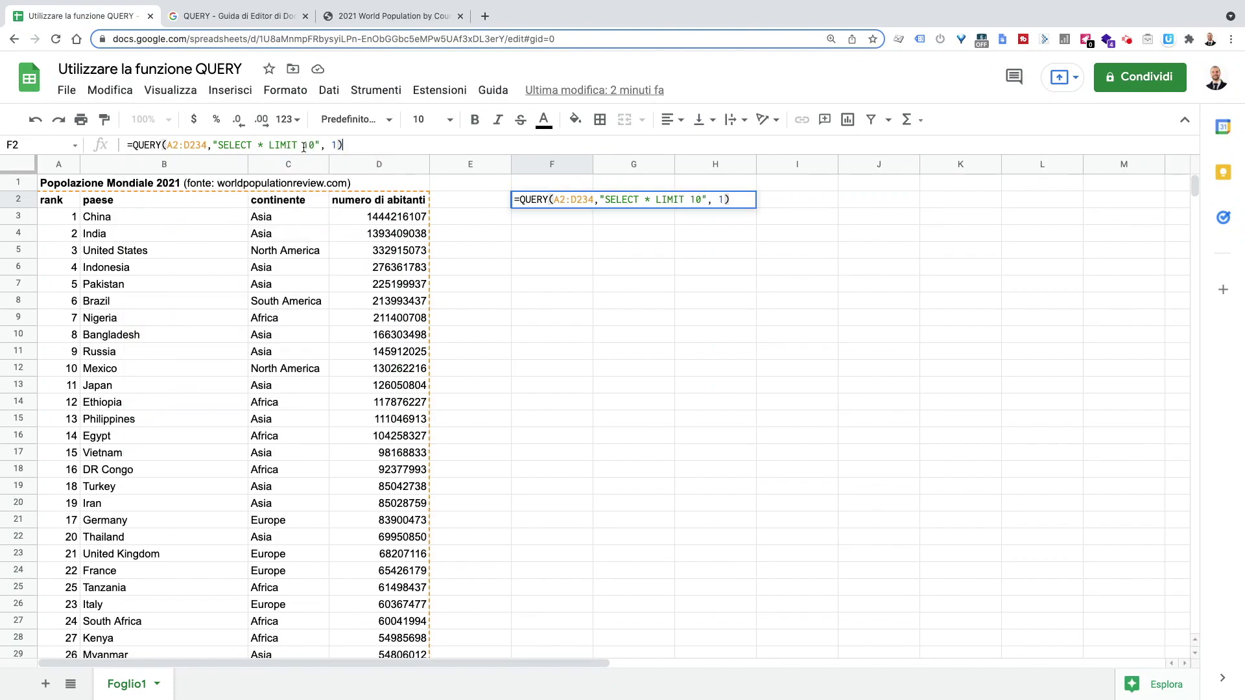
key("Return")
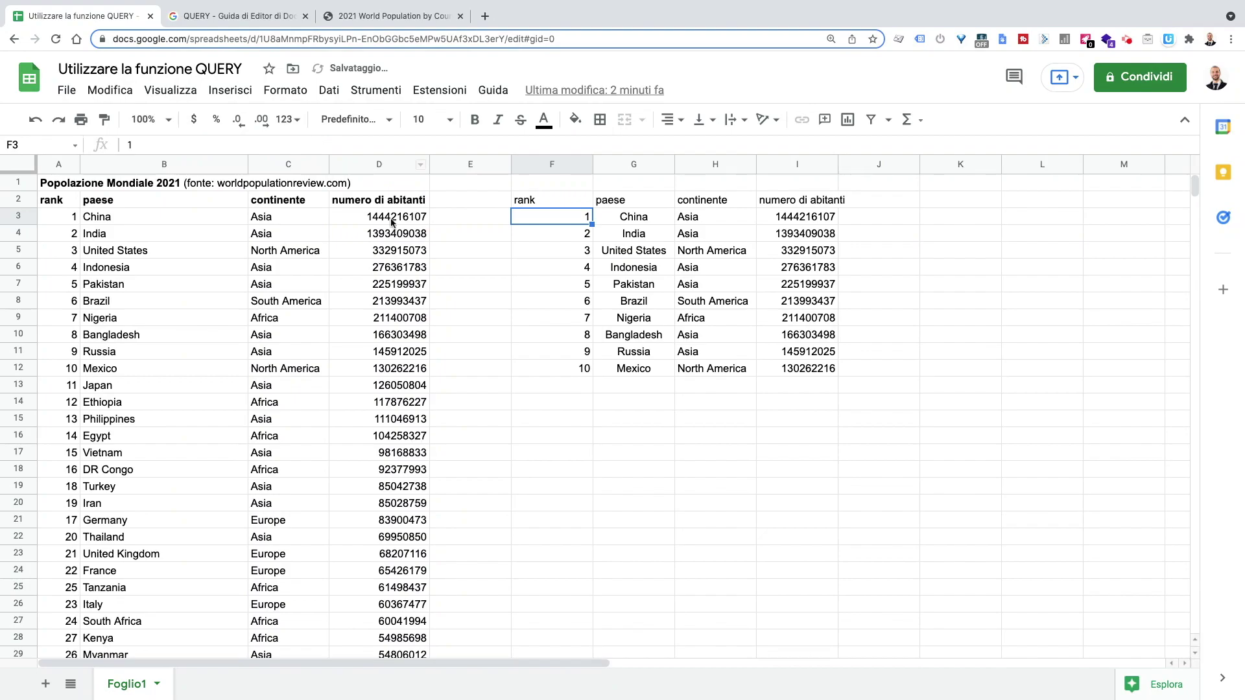
left_click(549, 206)
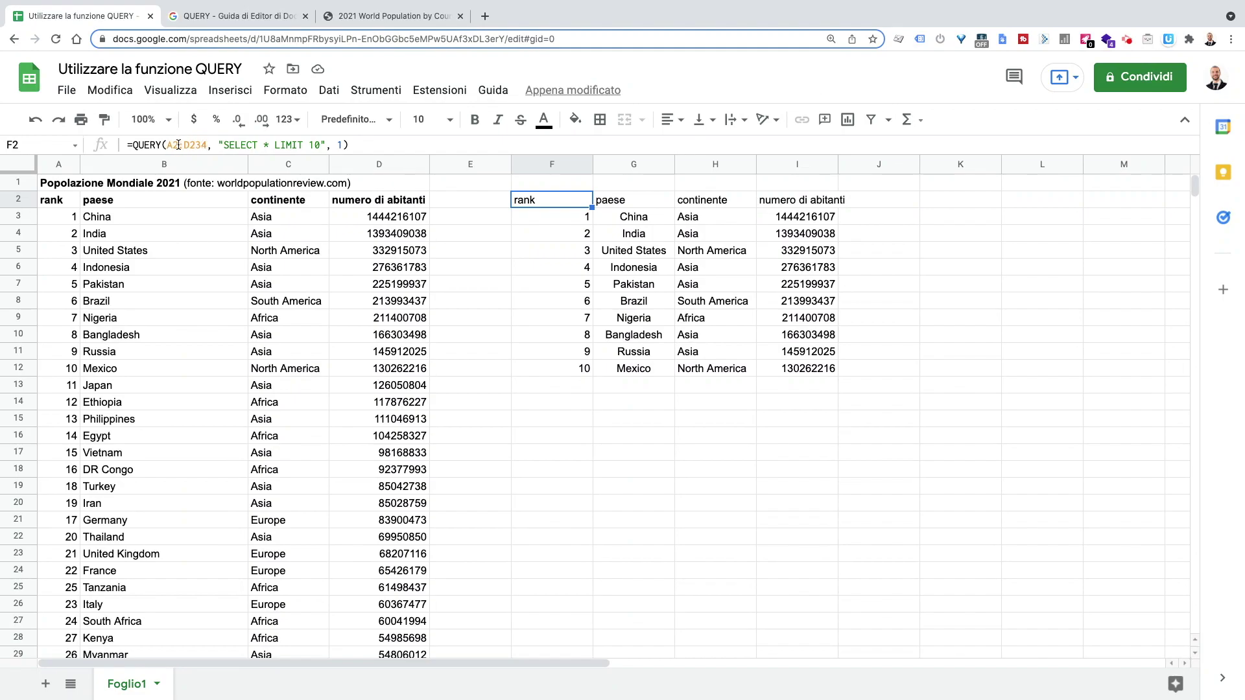
Close the QUERY help, recommit the F2 formula, then clear F2 entirely.
left_click(183, 145)
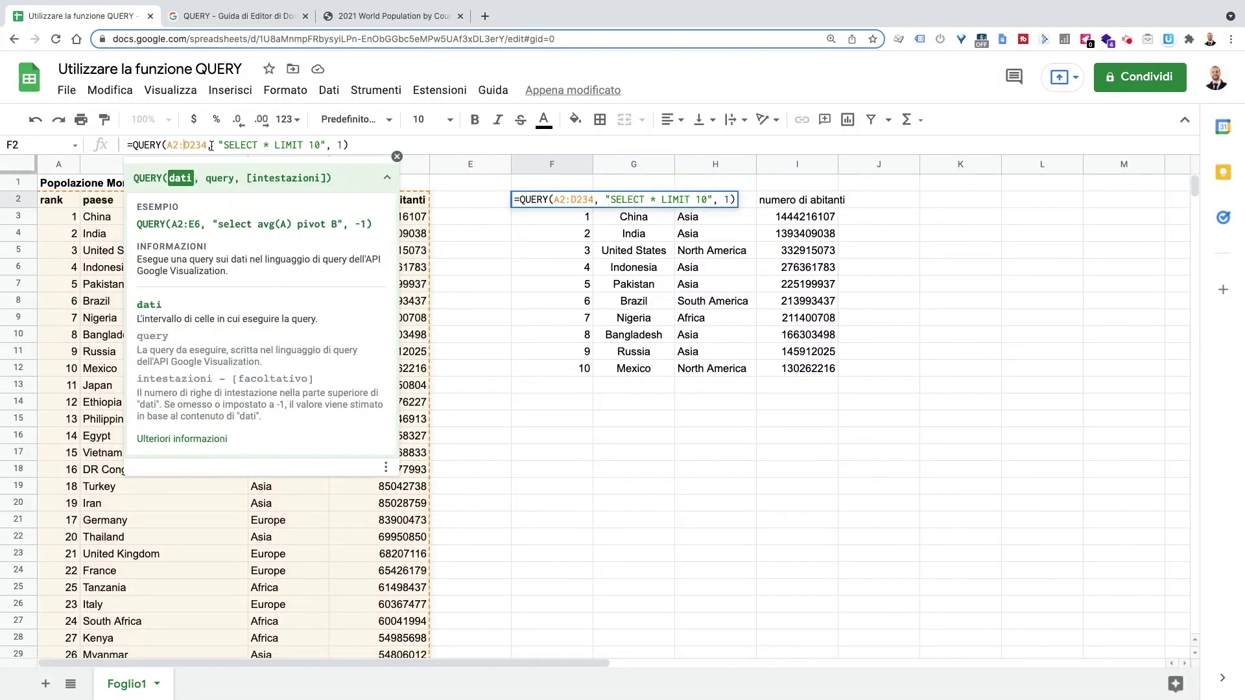
left_click(396, 157)
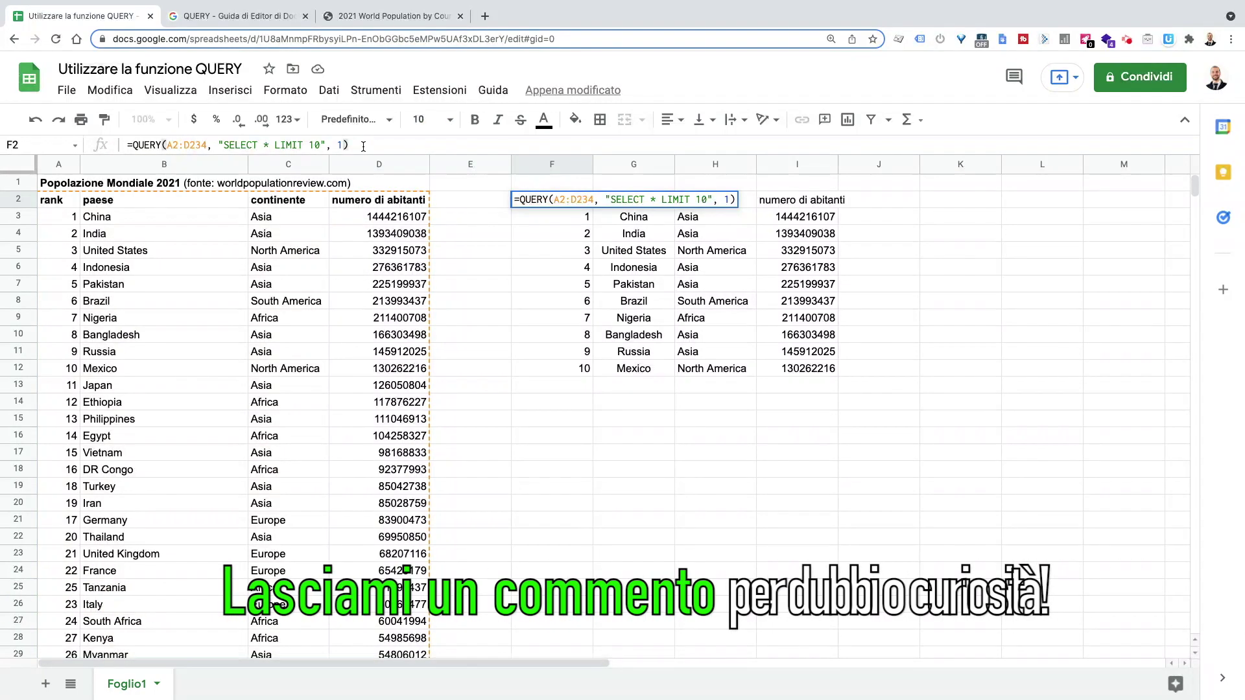
key("Return")
left_click(561, 202)
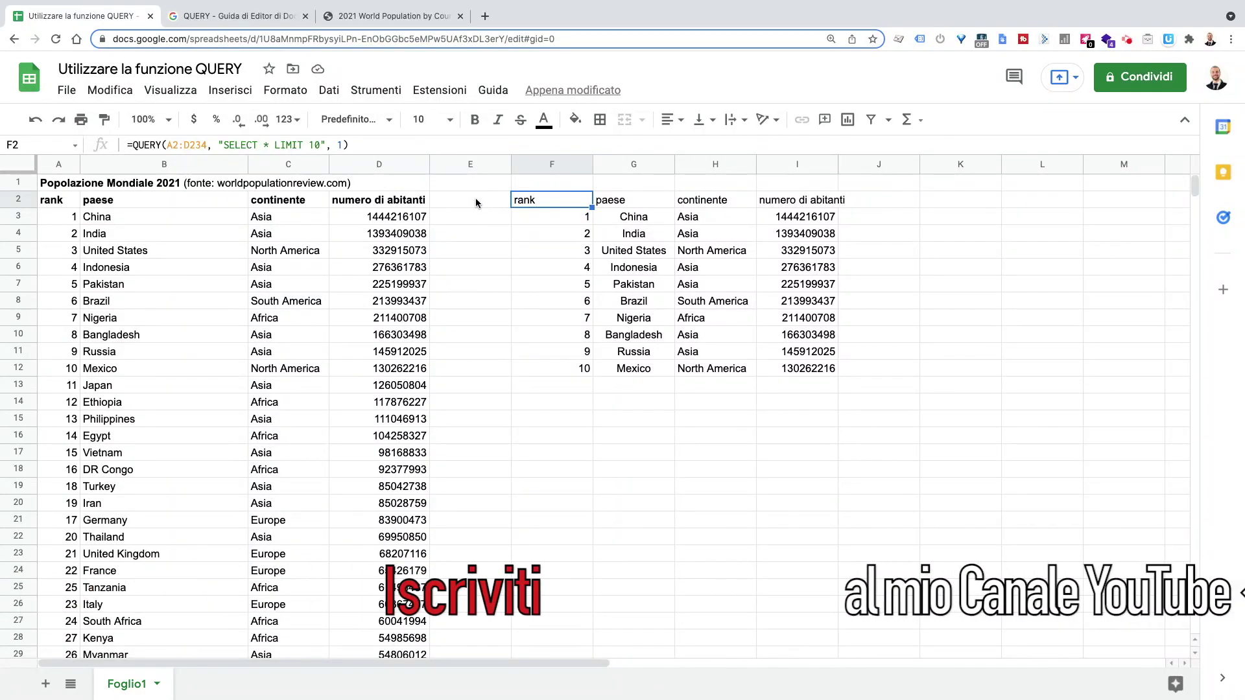
key("Delete")
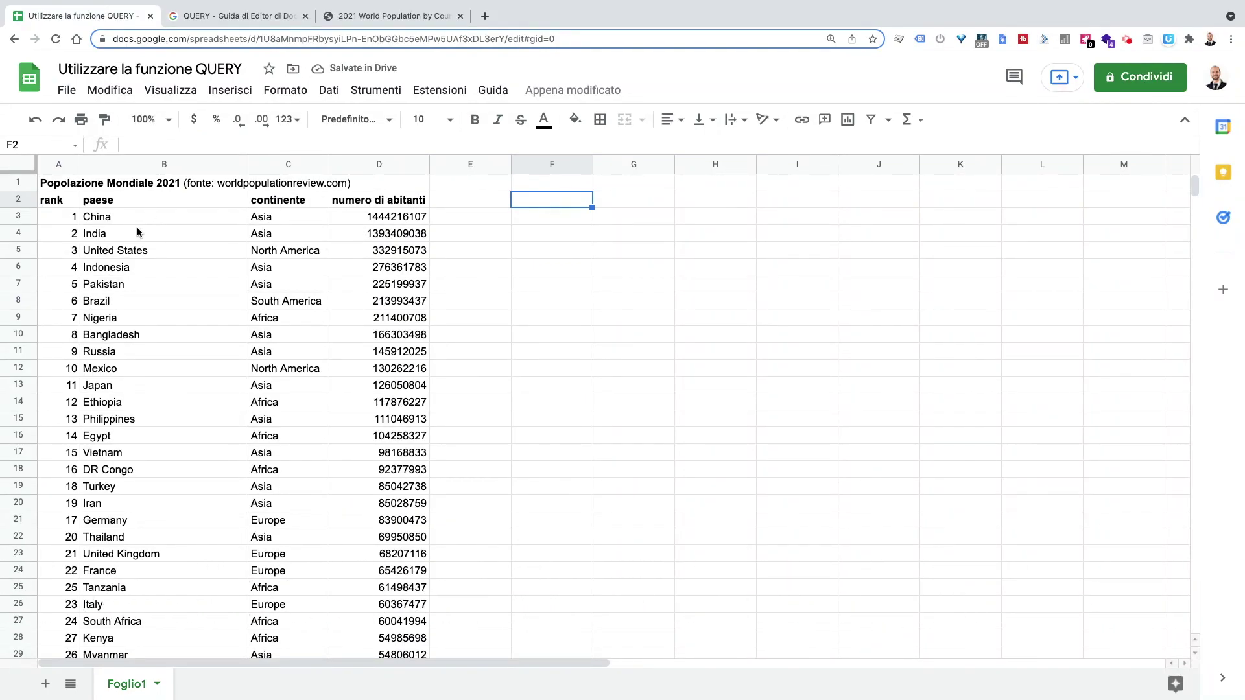
Select A2:D234 and save it as named range popolazione_mondiale via Dati > Intervalli denominati.
left_click(58, 204)
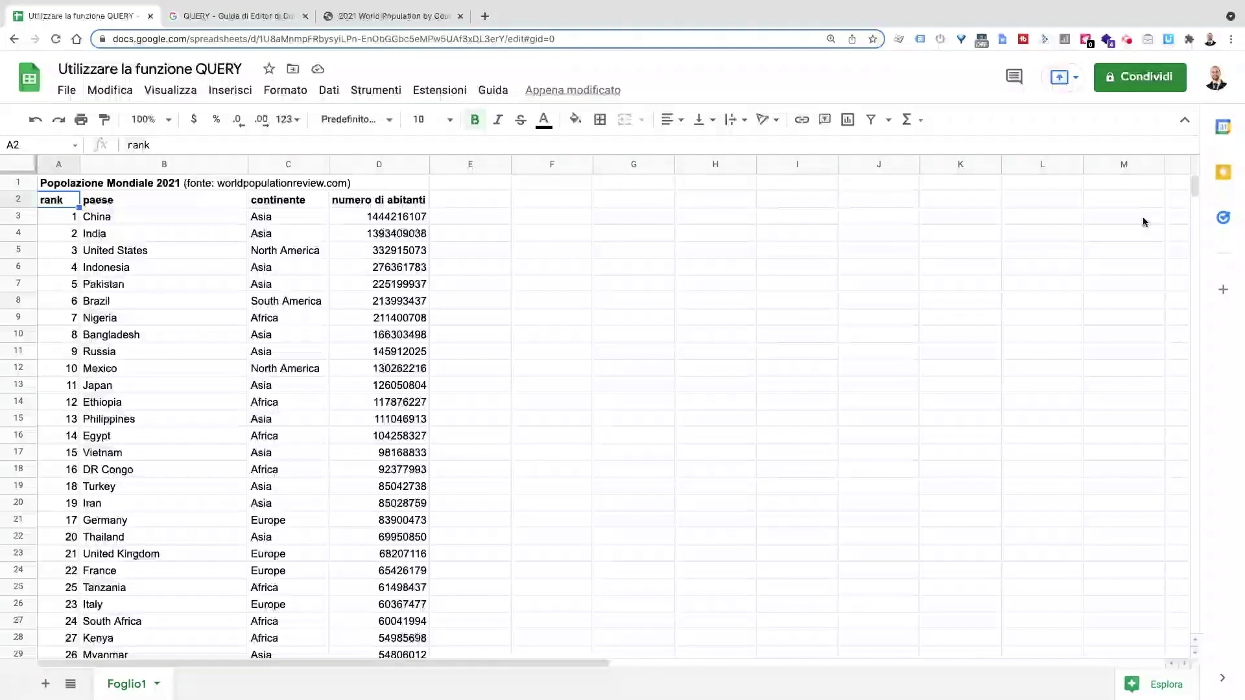
left_click_drag(1194, 192, 1189, 289)
left_click(404, 385, "shift")
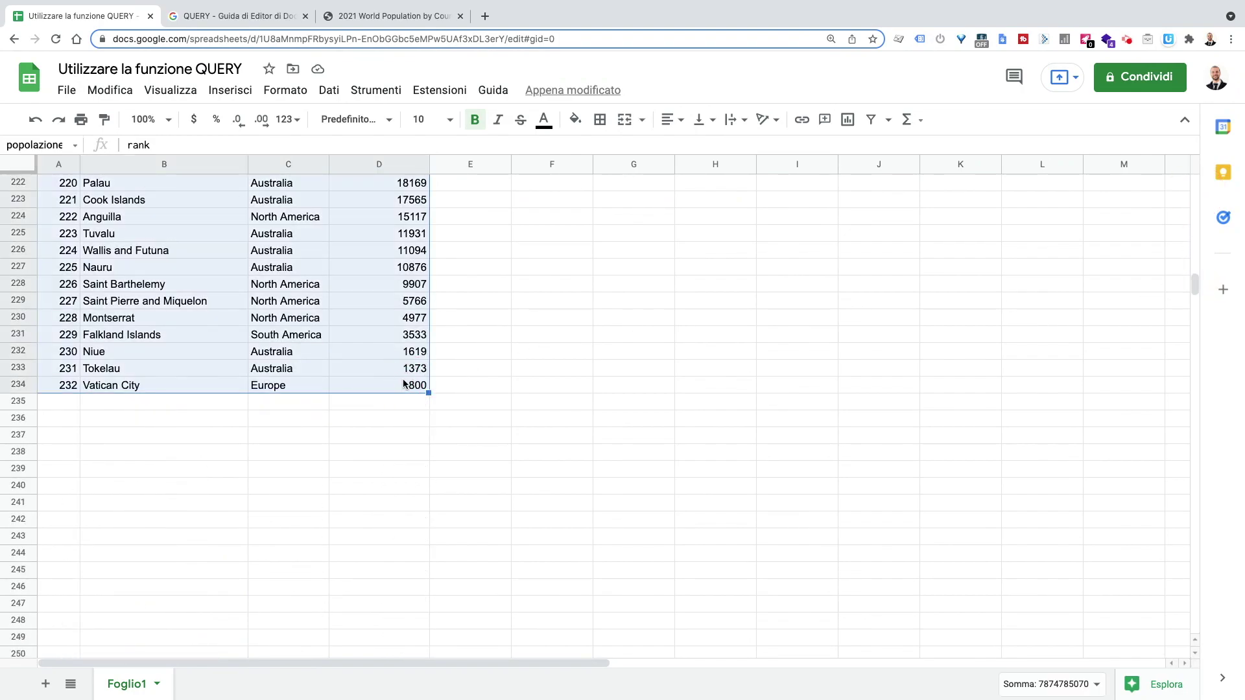
left_click(329, 90)
left_click(389, 302)
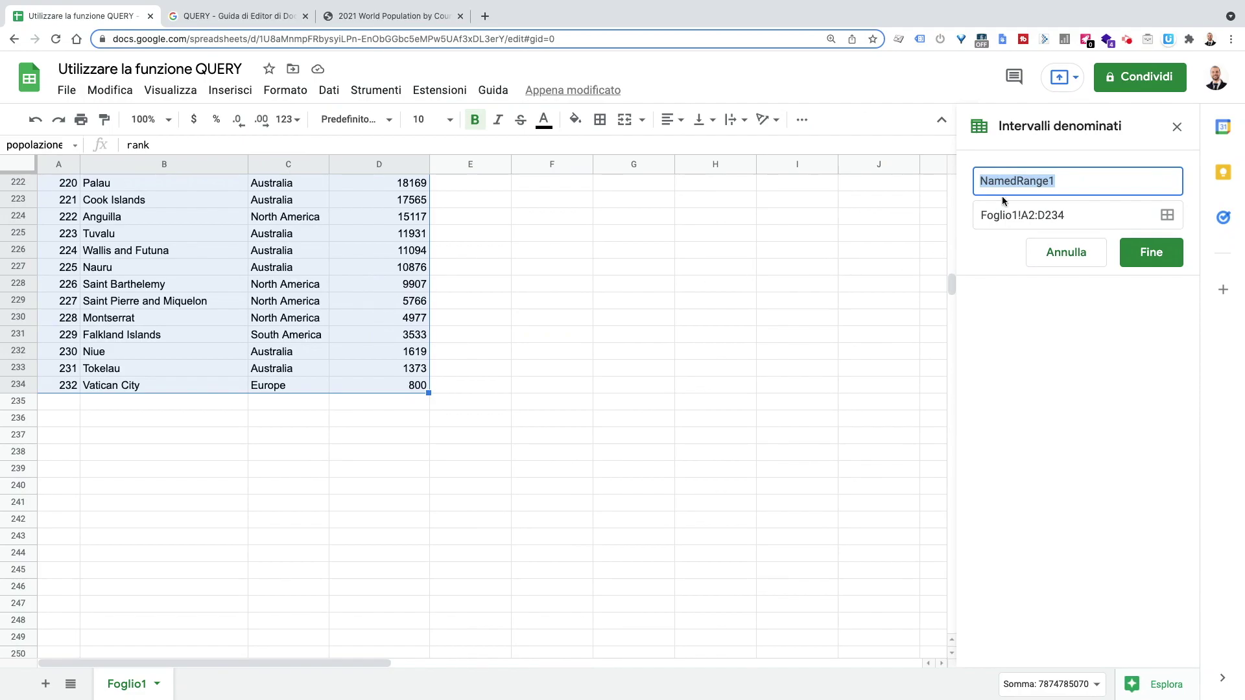
type("popolazione_mondiale")
left_click(1157, 251)
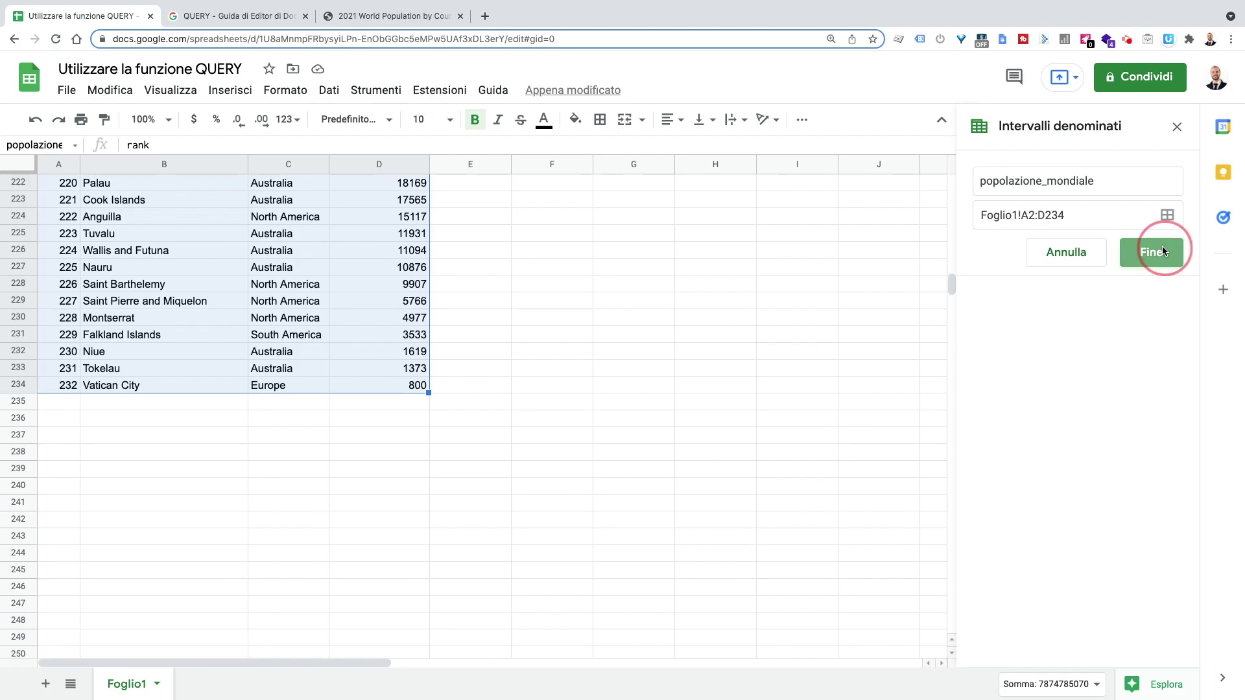
left_click(1177, 127)
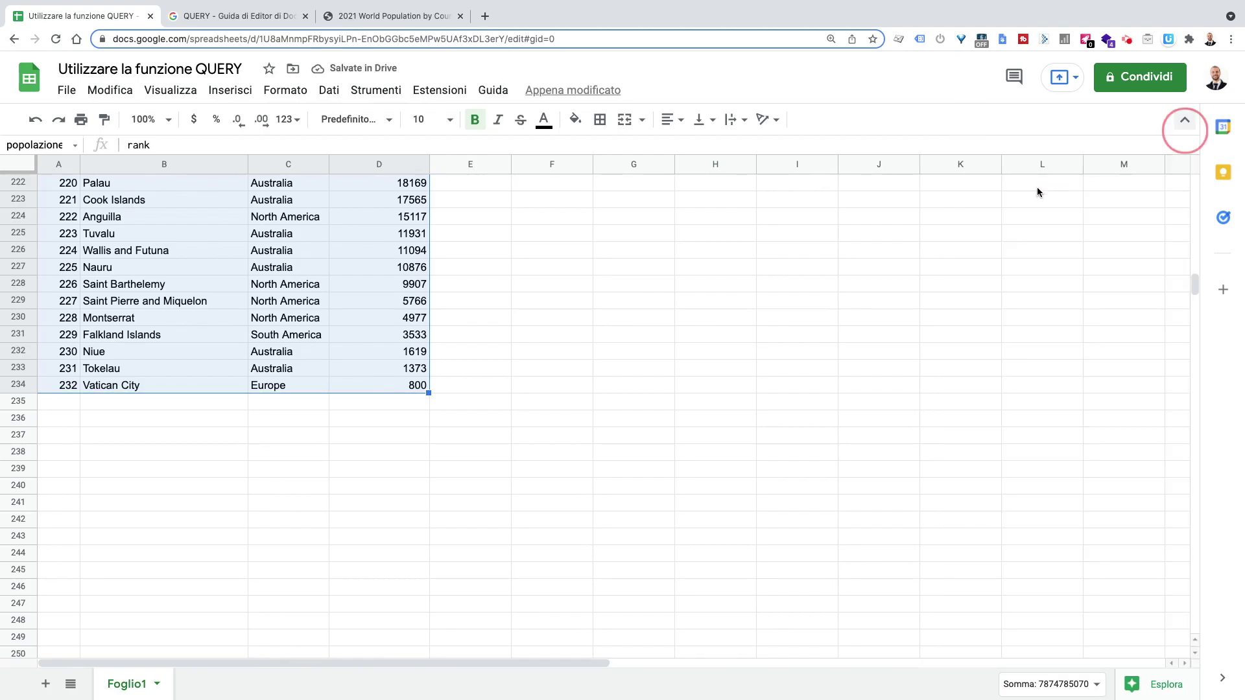
scroll(671, 342, "up", 15)
scroll(668, 334, "up", 5)
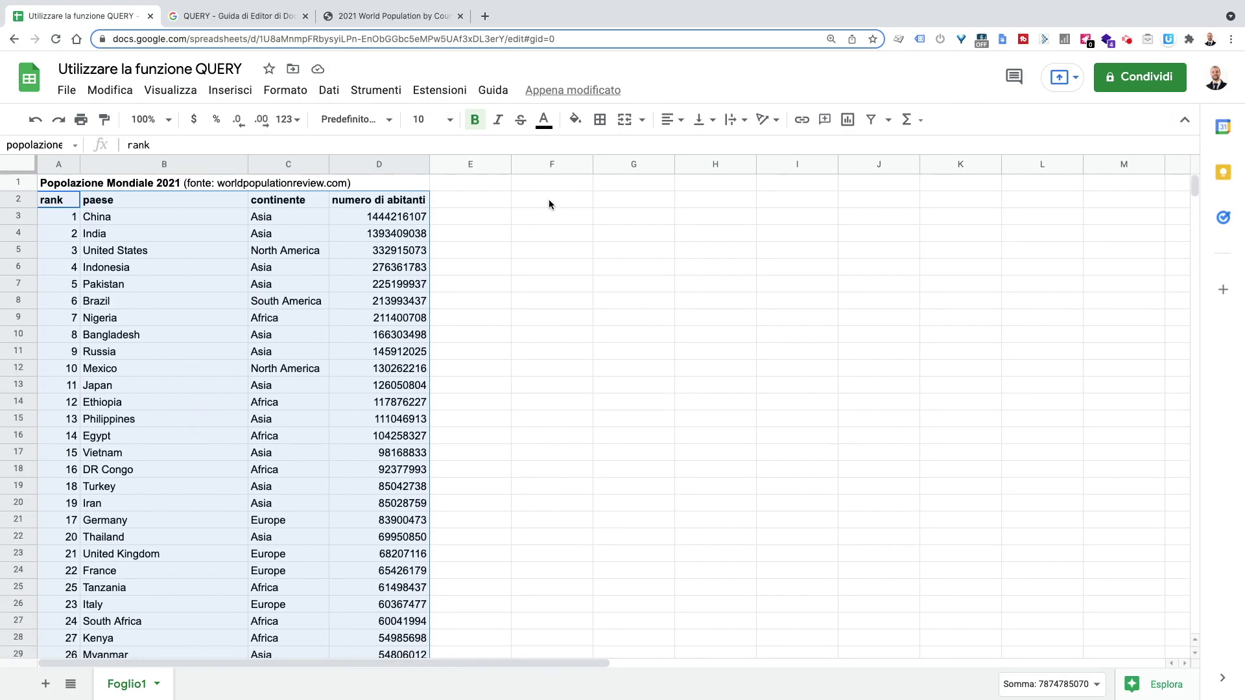
Enter =QUERY(popolazione_mondiale, "SELECT A, B, D LIMIT 10", 1) in F2.
left_click(548, 200)
left_click(300, 142)
type("=QUERY(popolazione_mondiale, \"SELECT A, B, D LIMIT 10\", 1)")
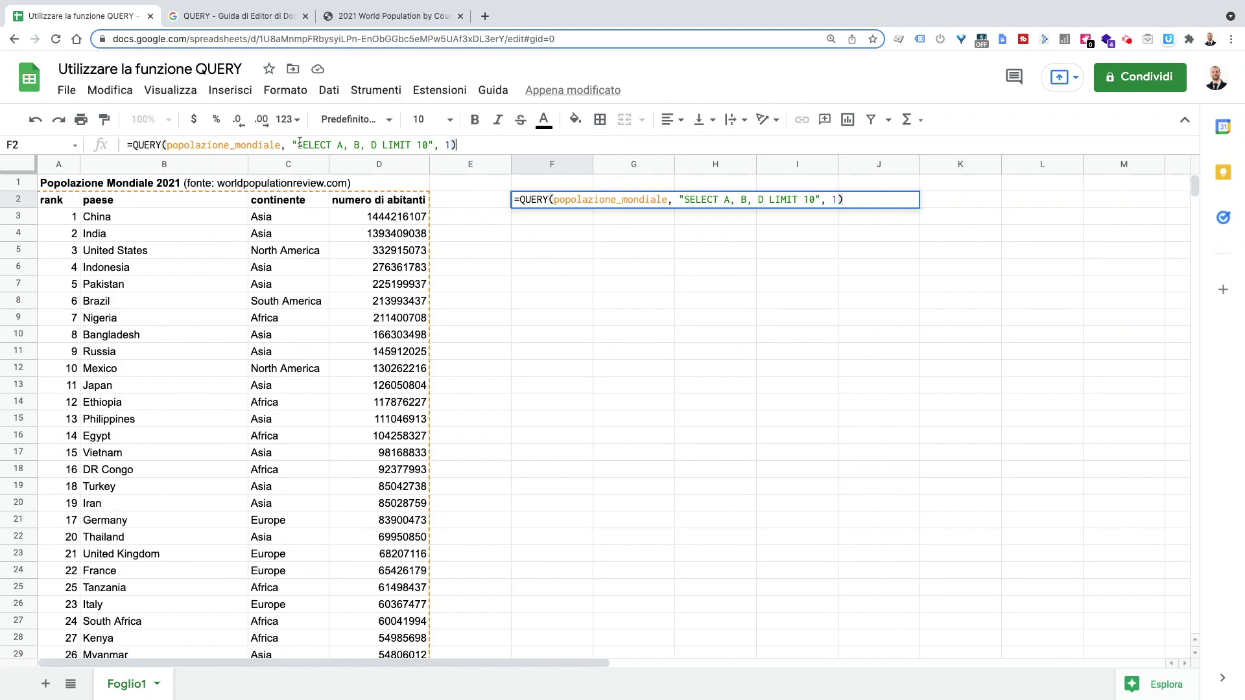
key("Return")
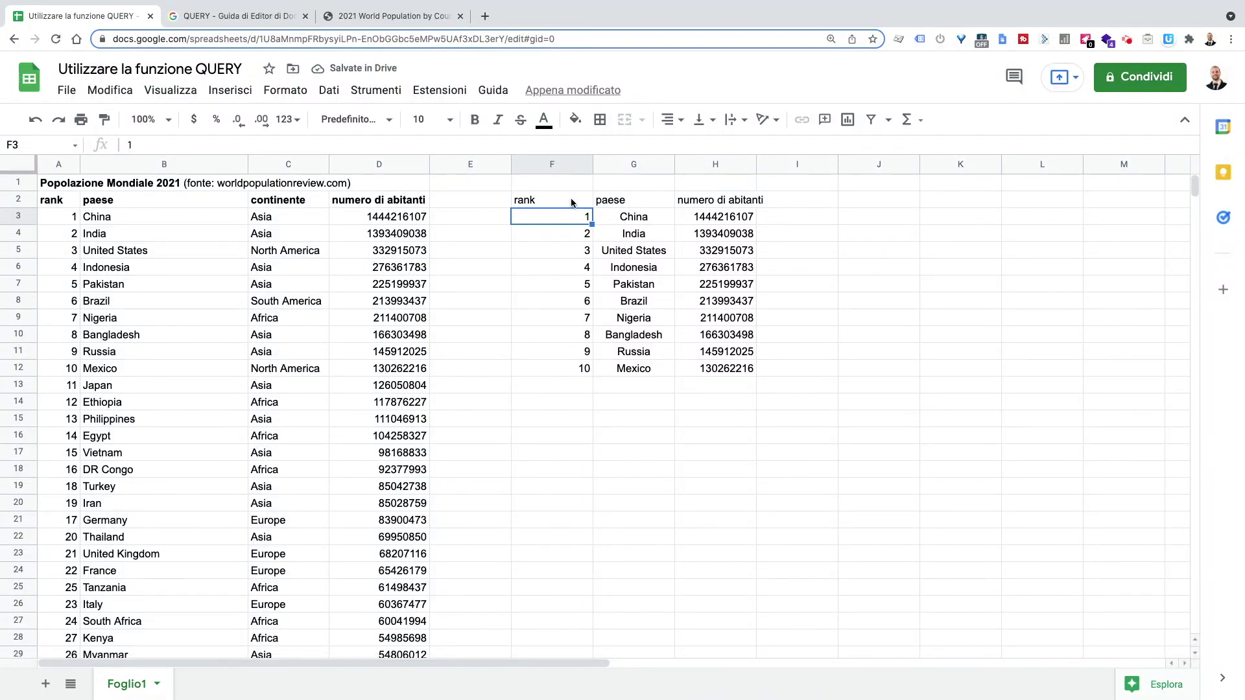
left_click(552, 204)
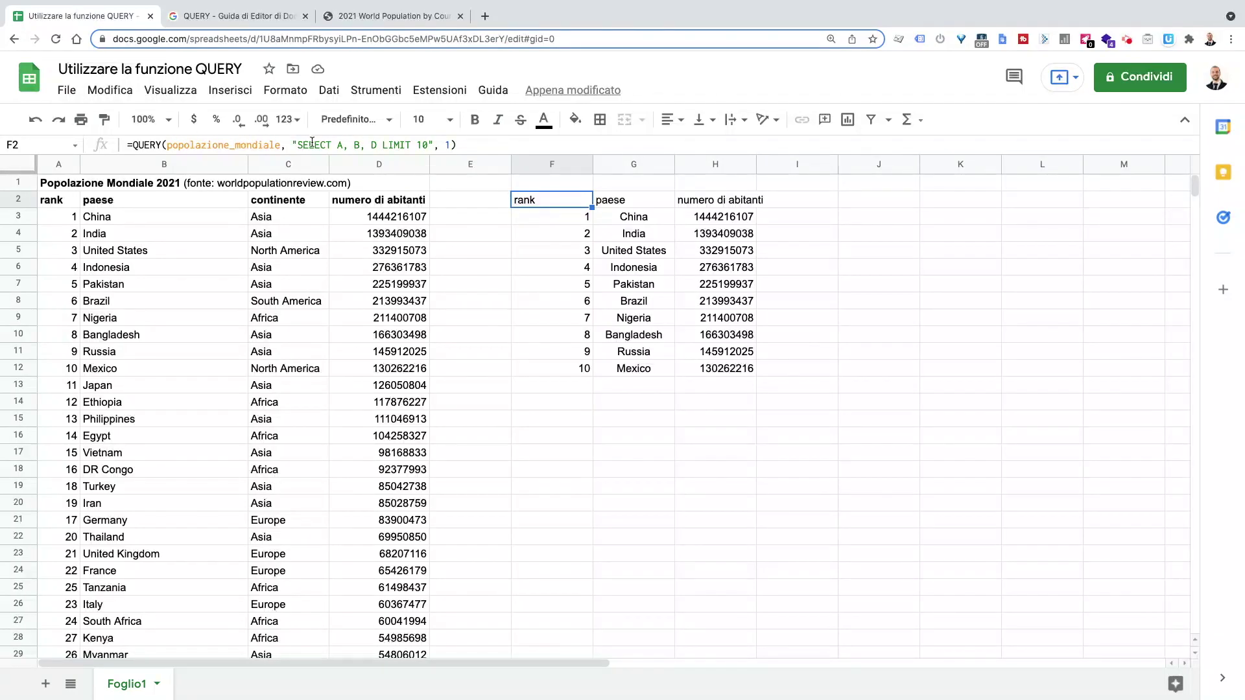
left_click_drag(338, 145, 374, 145)
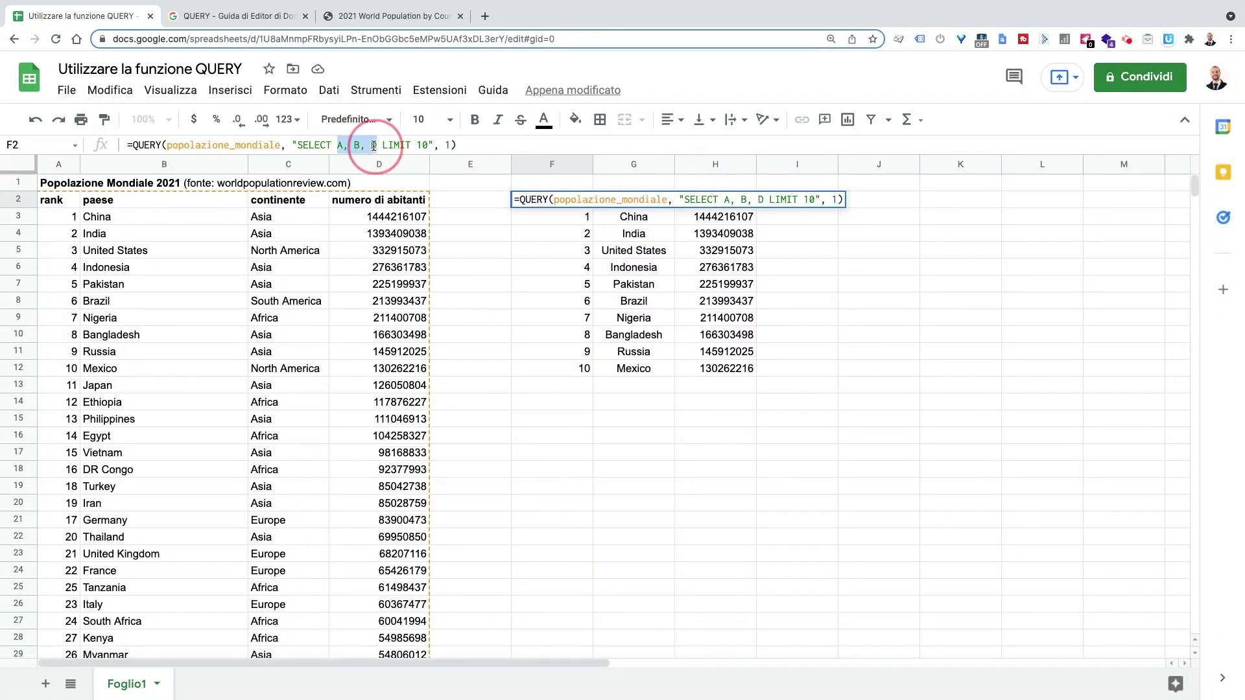
Change the query to SELECT * WHERE C = 'Europe', removing the LIMIT 10.
type("* WHERE C = 'Europe'")
left_click_drag(454, 145, 505, 144)
key("BackSpace")
key("Return")
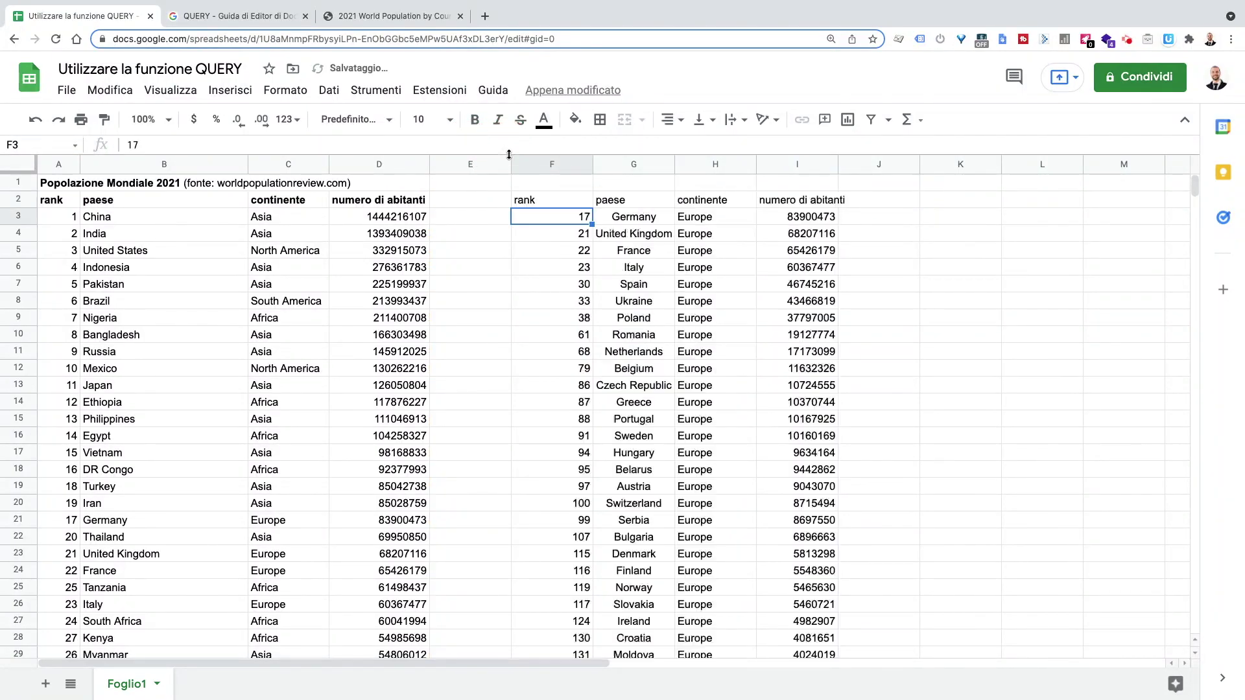
Add an ascending sort by column B so European countries list alphabetically from Albania.
left_click(560, 201)
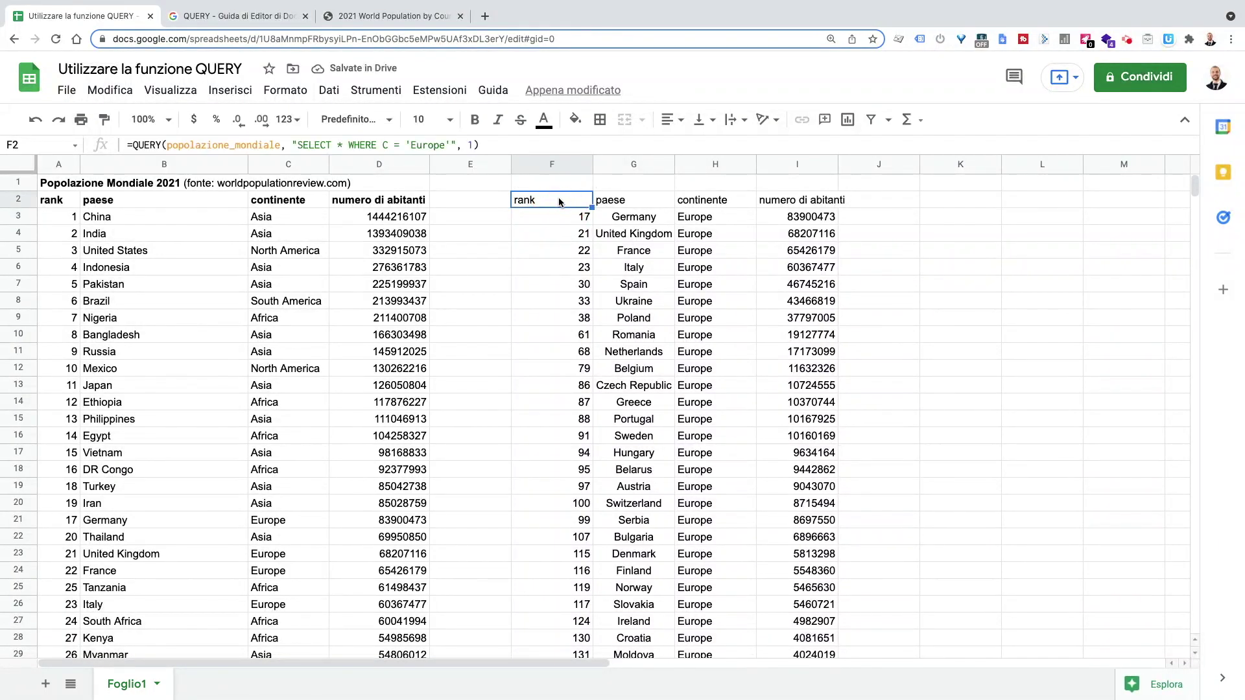
left_click(458, 146)
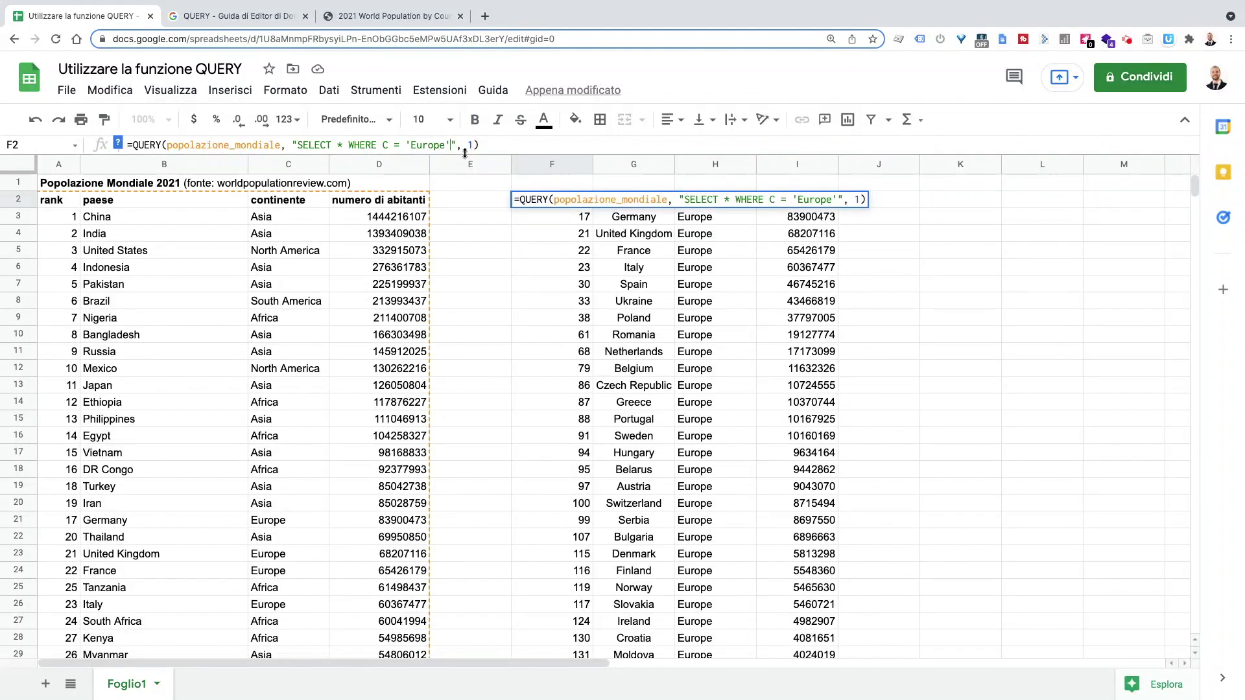
type("ORDER B")
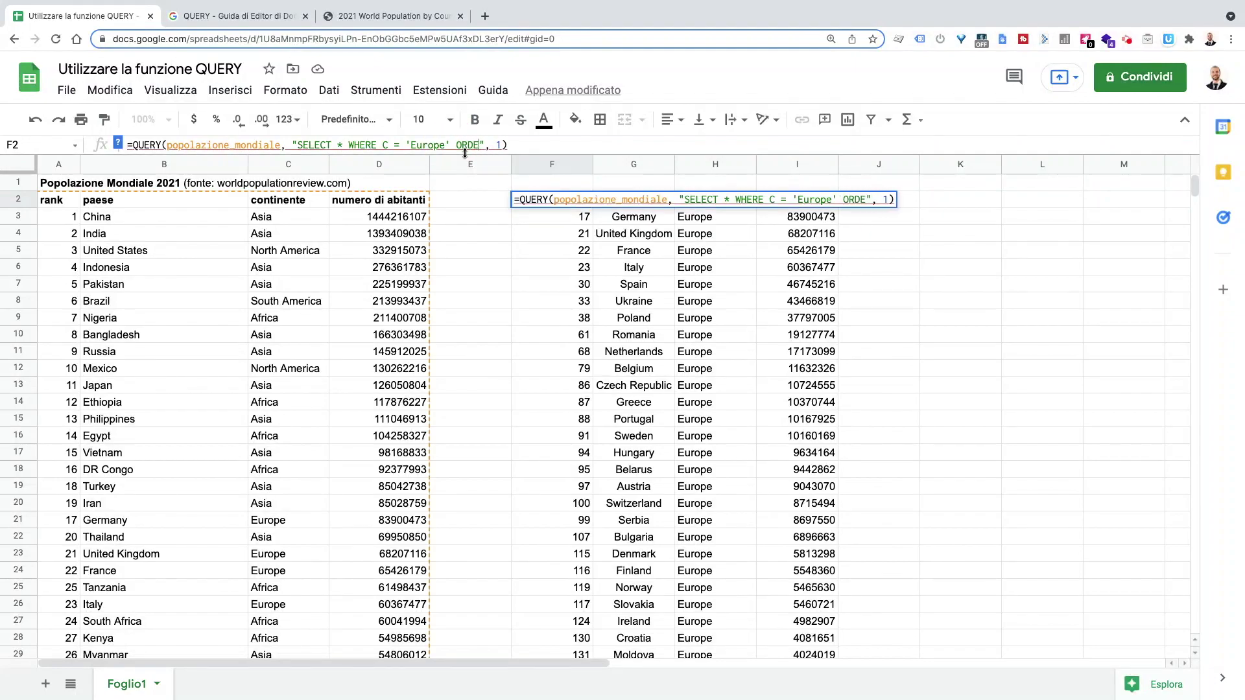
type(" ASC")
key("Return")
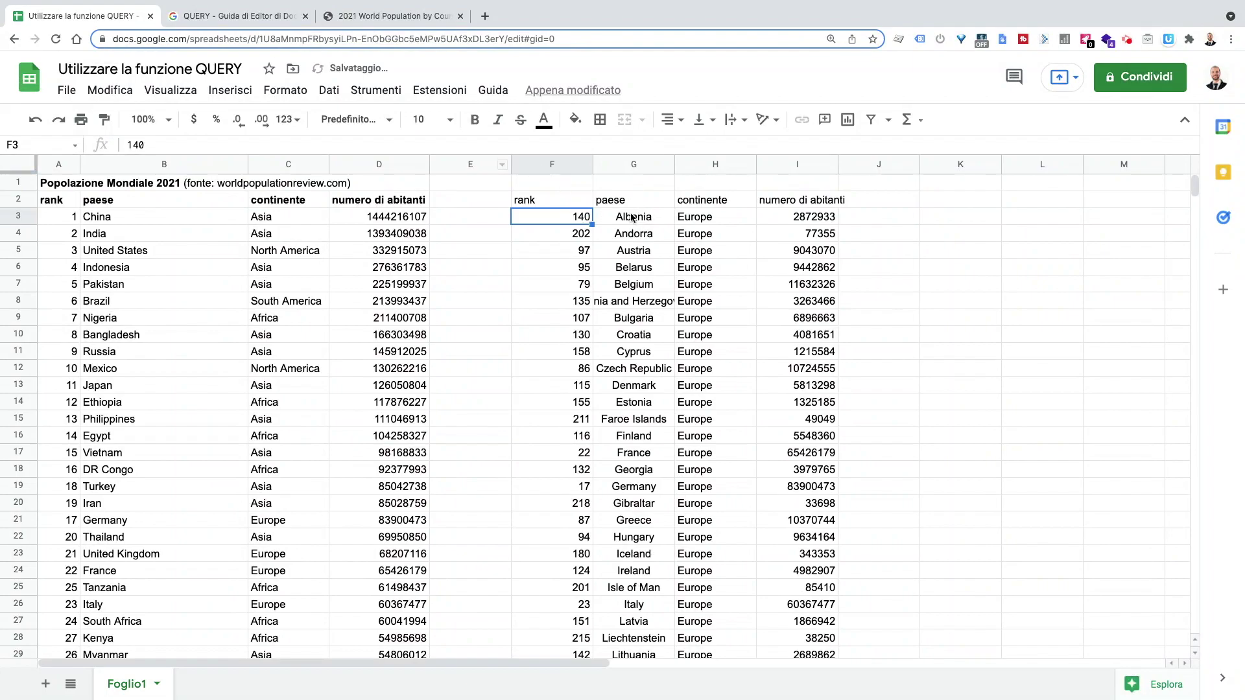
left_click_drag(633, 217, 633, 334)
left_click_drag(632, 416, 634, 436)
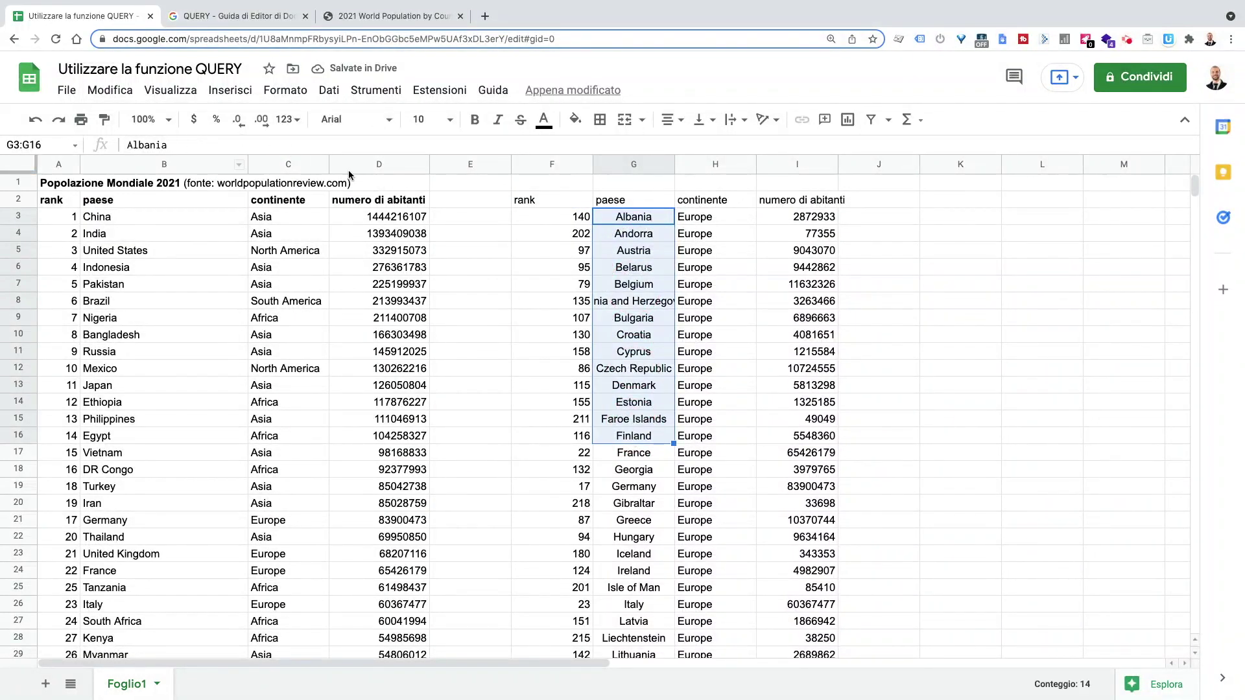
left_click(573, 202)
left_click(514, 144)
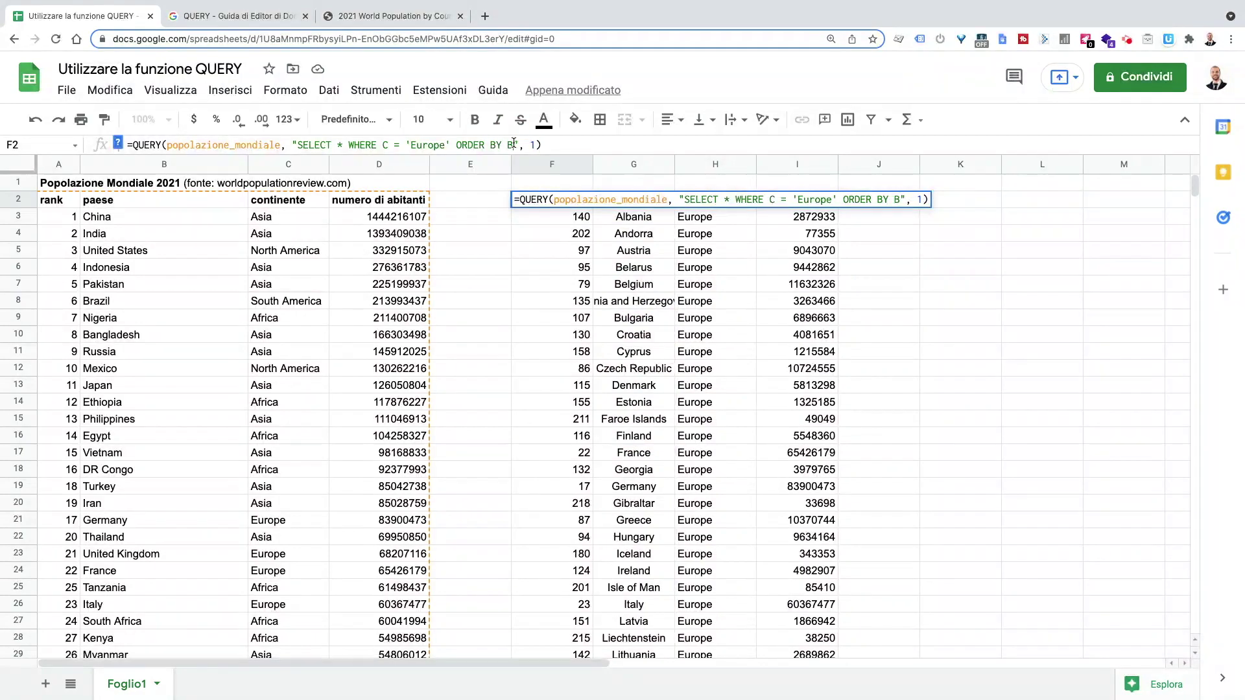
Add DESC after ORDER BY B so the list starts with Vatican City.
type("DESC")
key("Return")
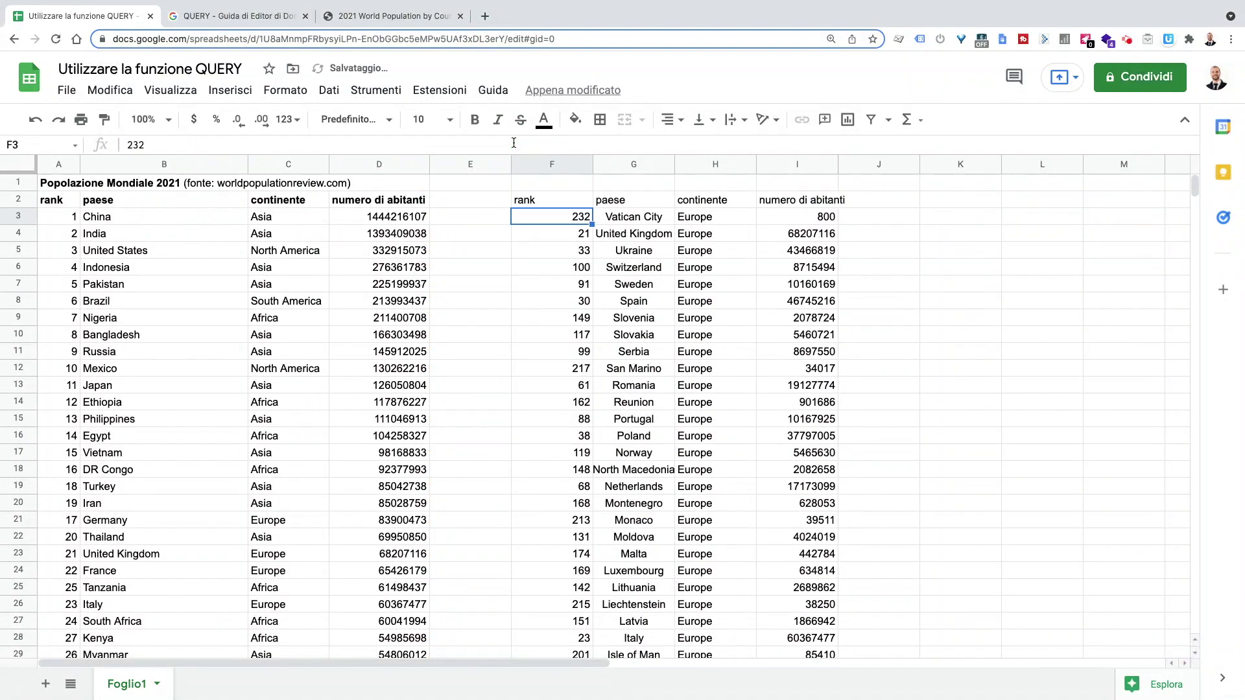
left_click_drag(645, 217, 633, 402)
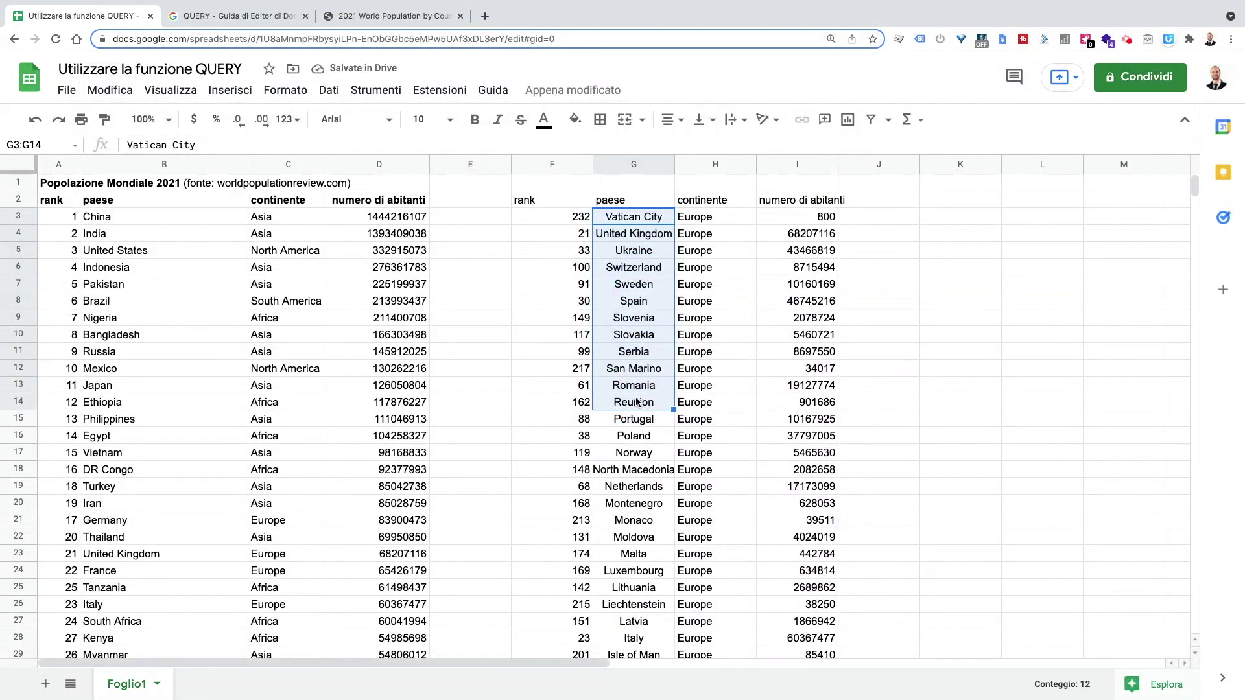
left_click(552, 200)
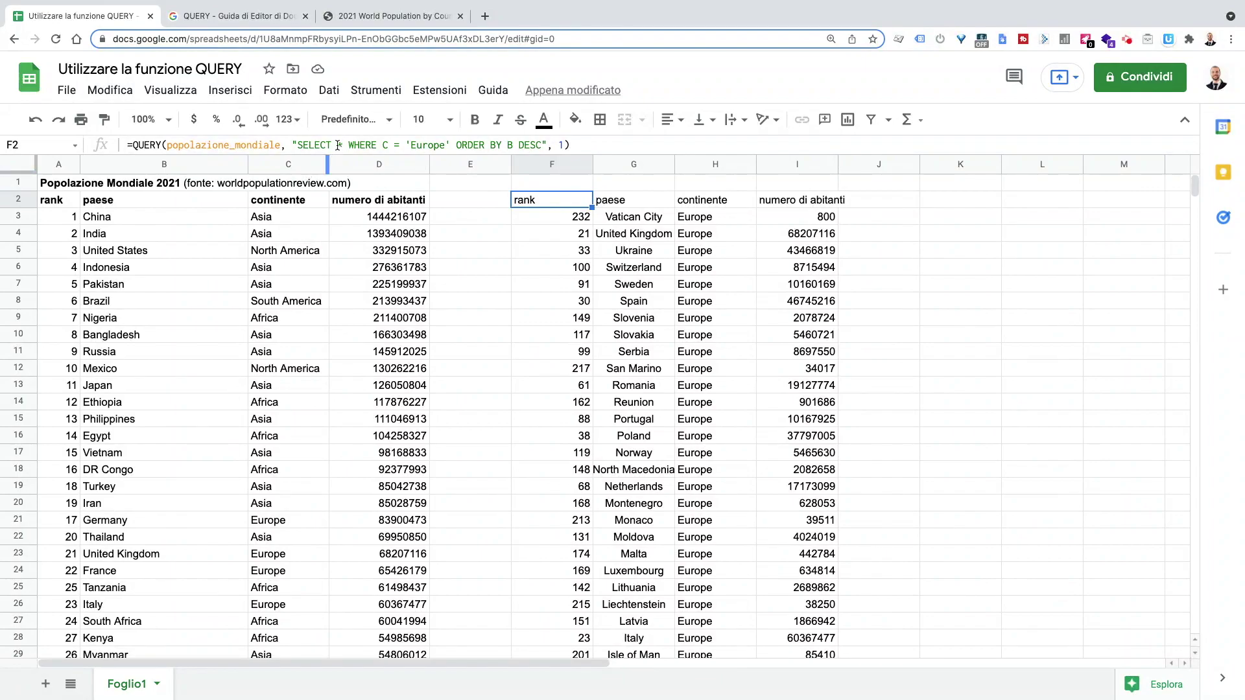
left_click_drag(383, 144, 501, 143)
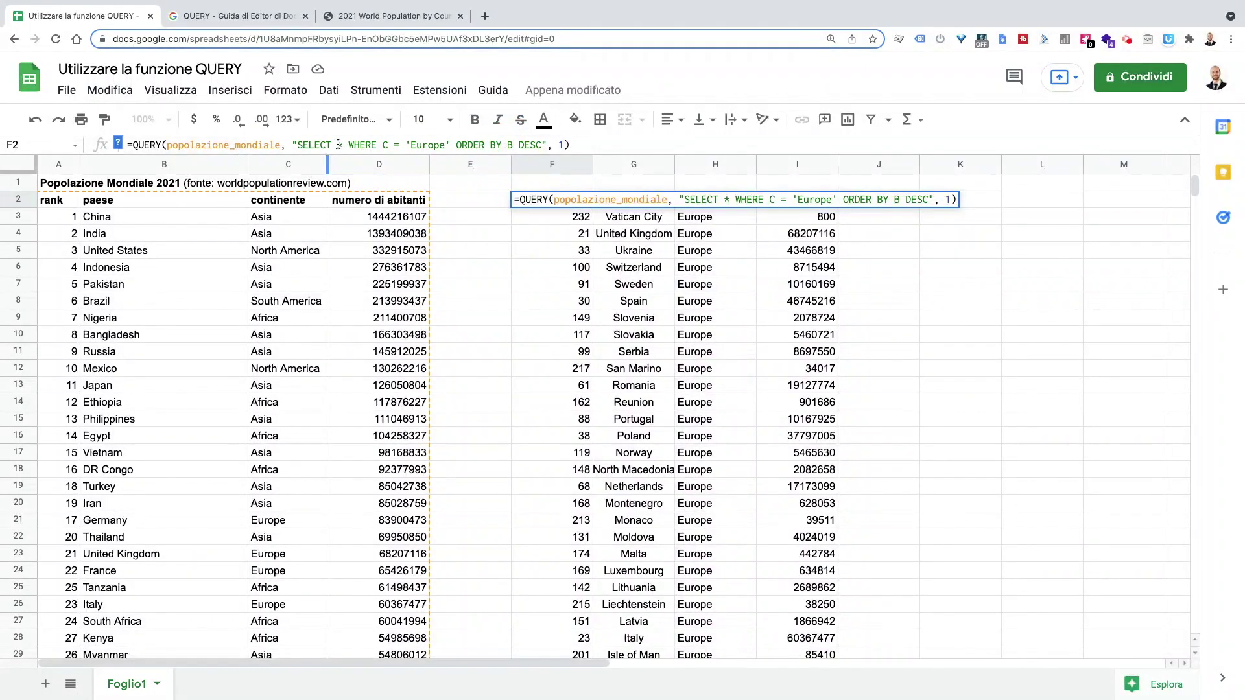
Rewrite the query as SELECT C, sum(D) WHERE C = 'Europe' GROUP BY C, giving 607,757,165.
type("C, sum(D)")
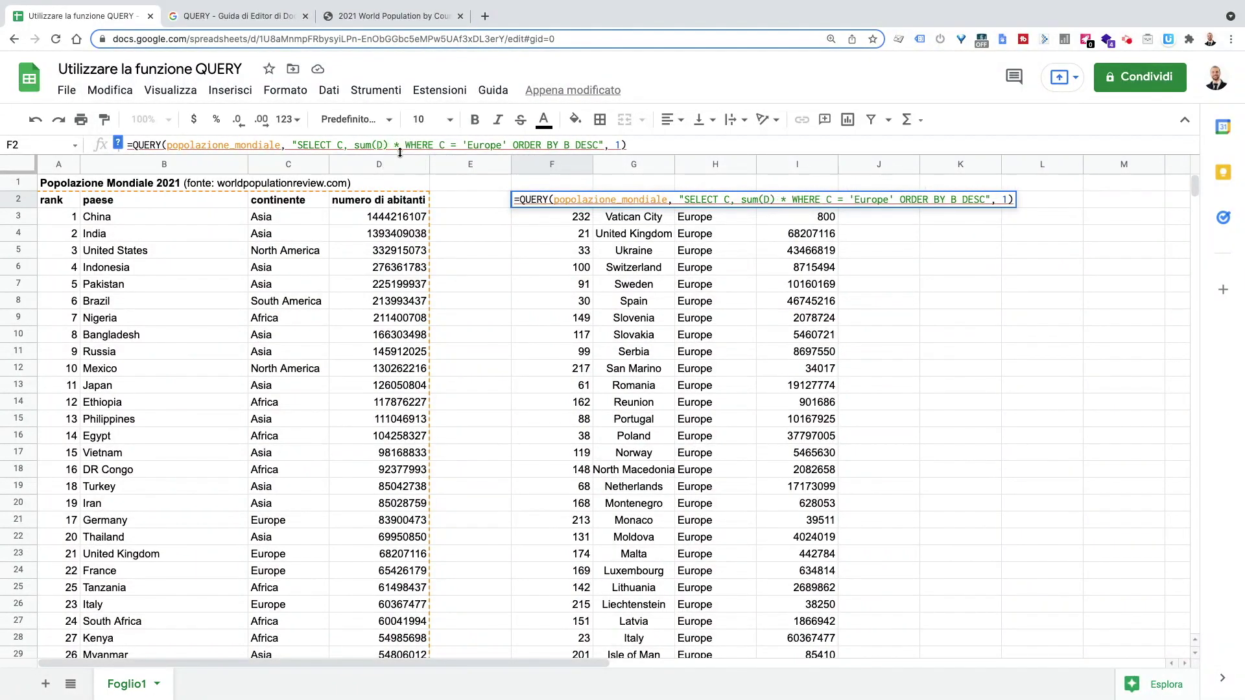
key("Delete")
key("Delete")
left_click(507, 143)
left_click_drag(508, 143, 587, 143)
type("G")
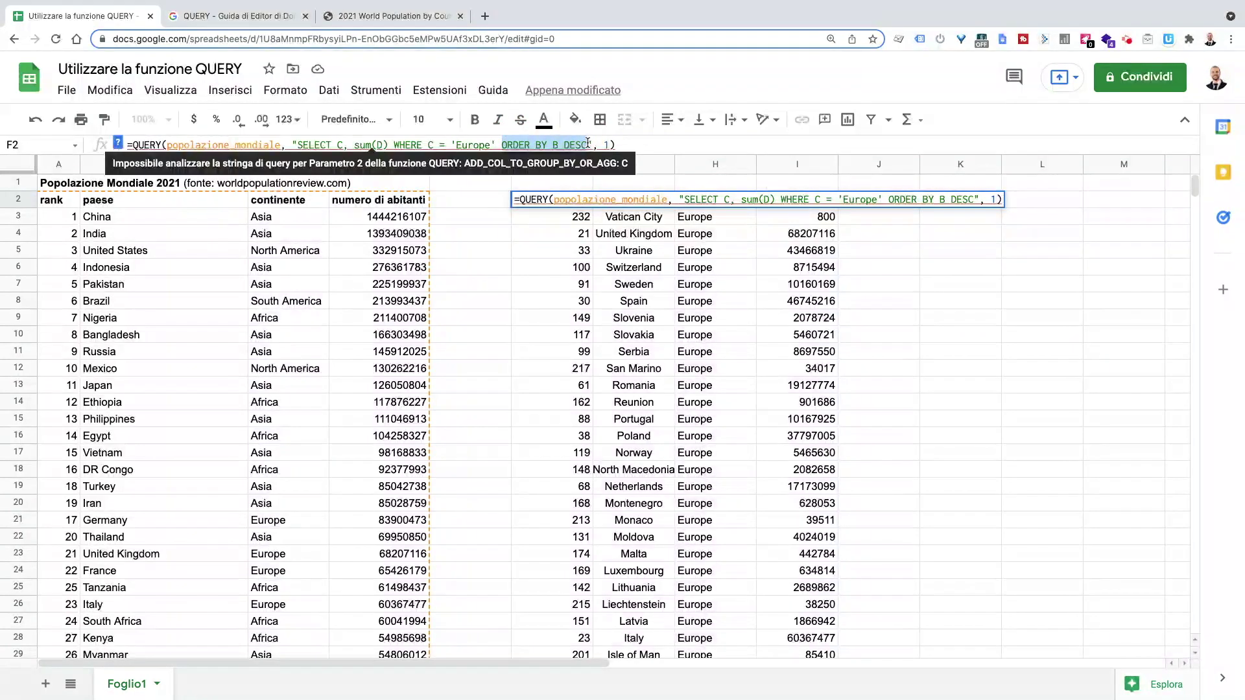
type("ROUP BY C")
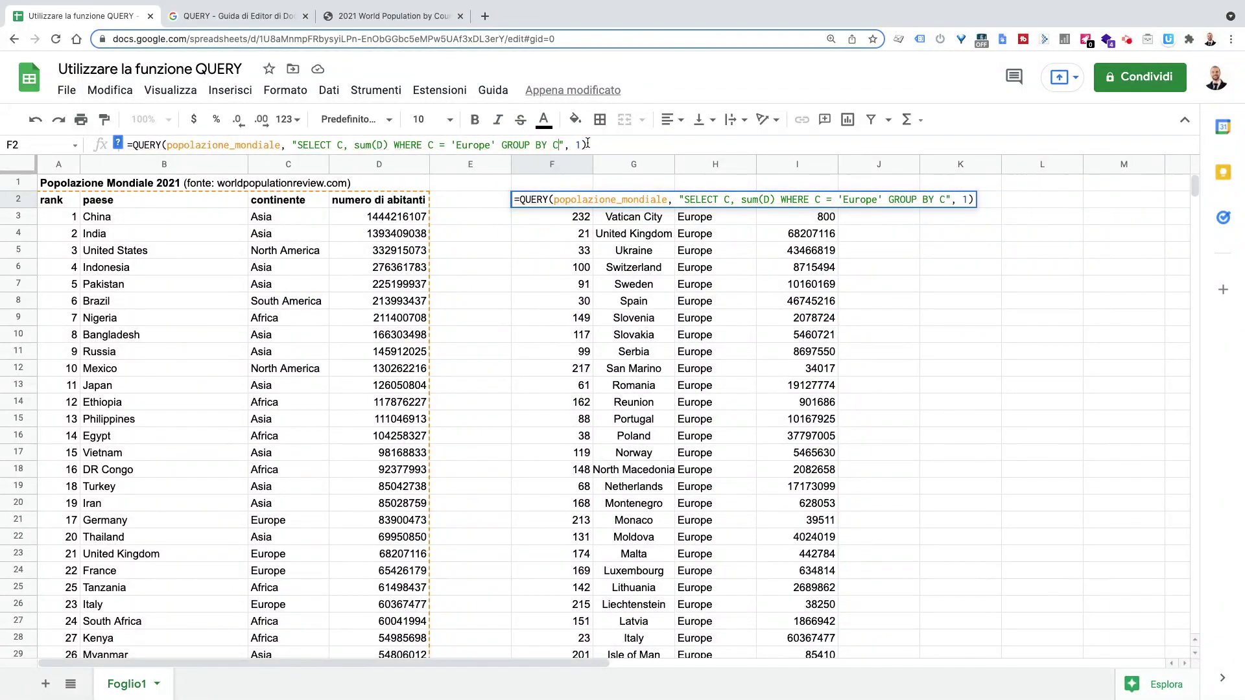
key("Return")
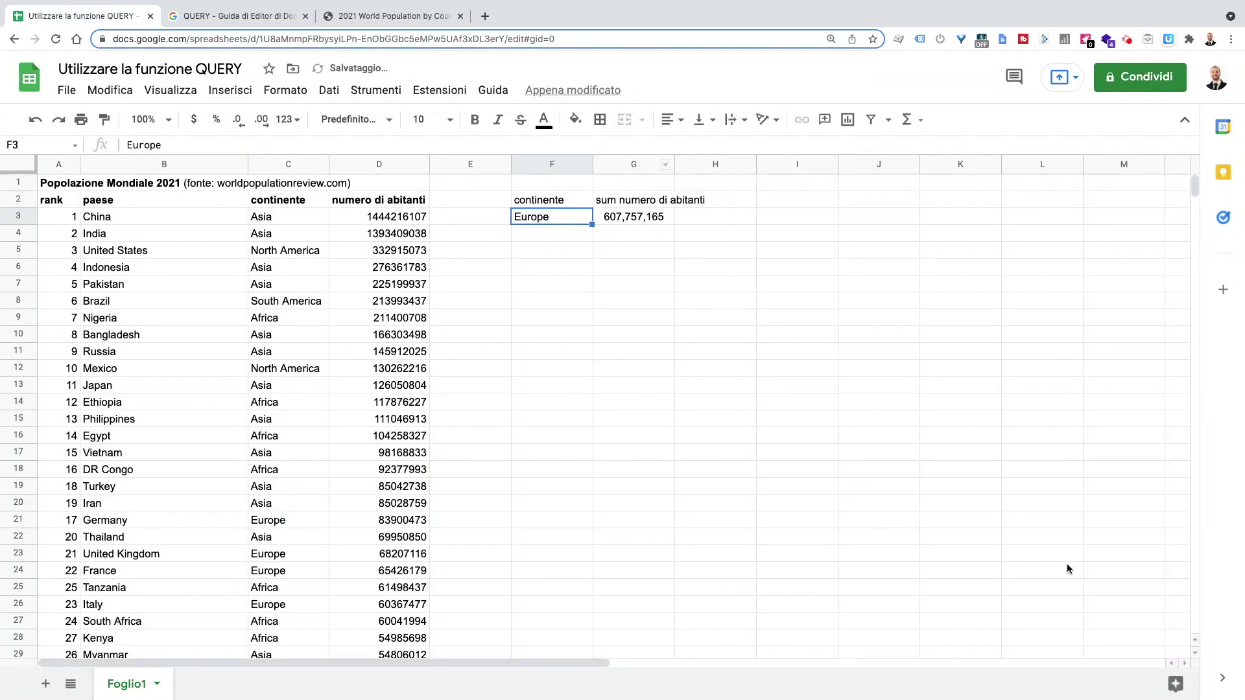
key("Up")
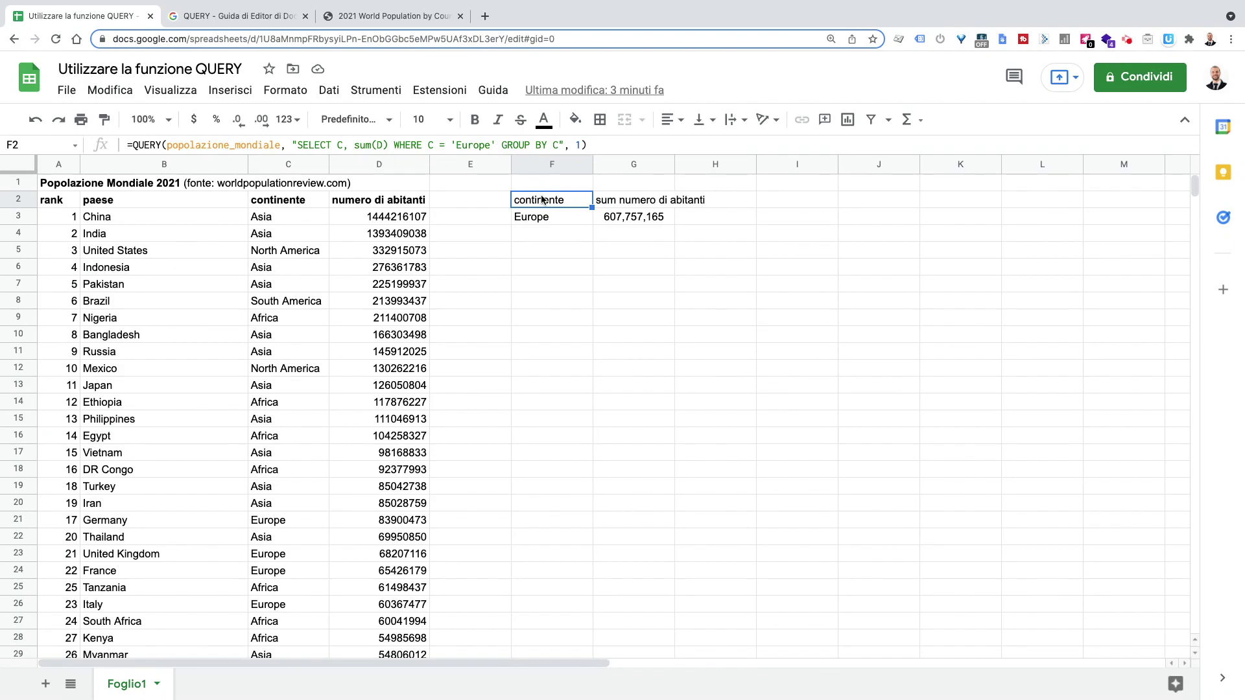
Replace sum(D) with avg(D) so Europe shows an average of 12,403,207.
left_click(358, 145)
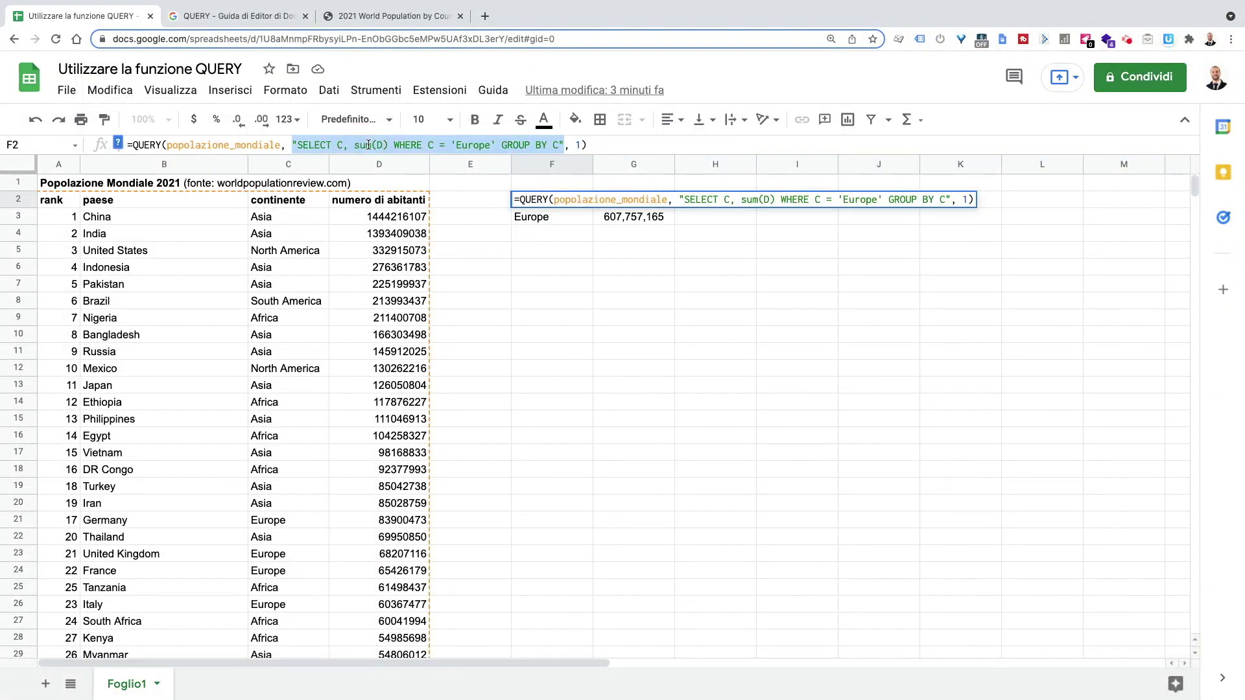
double_click(365, 145)
type("avg")
key("Return")
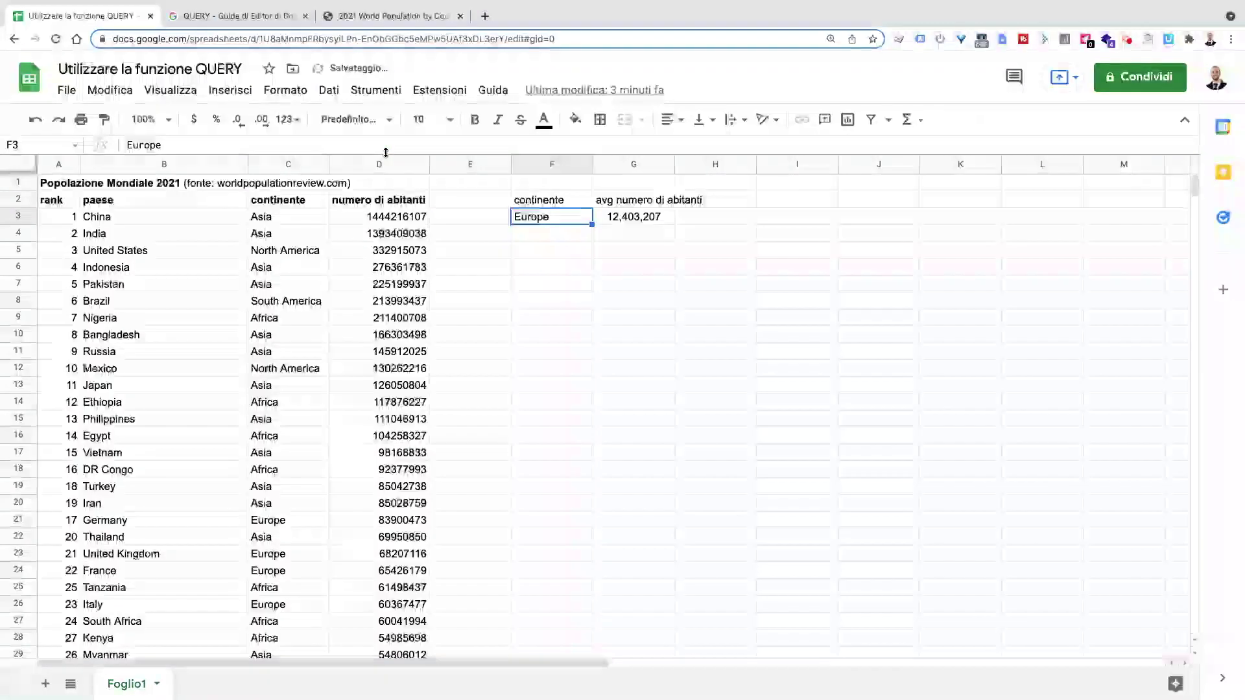
key("Up")
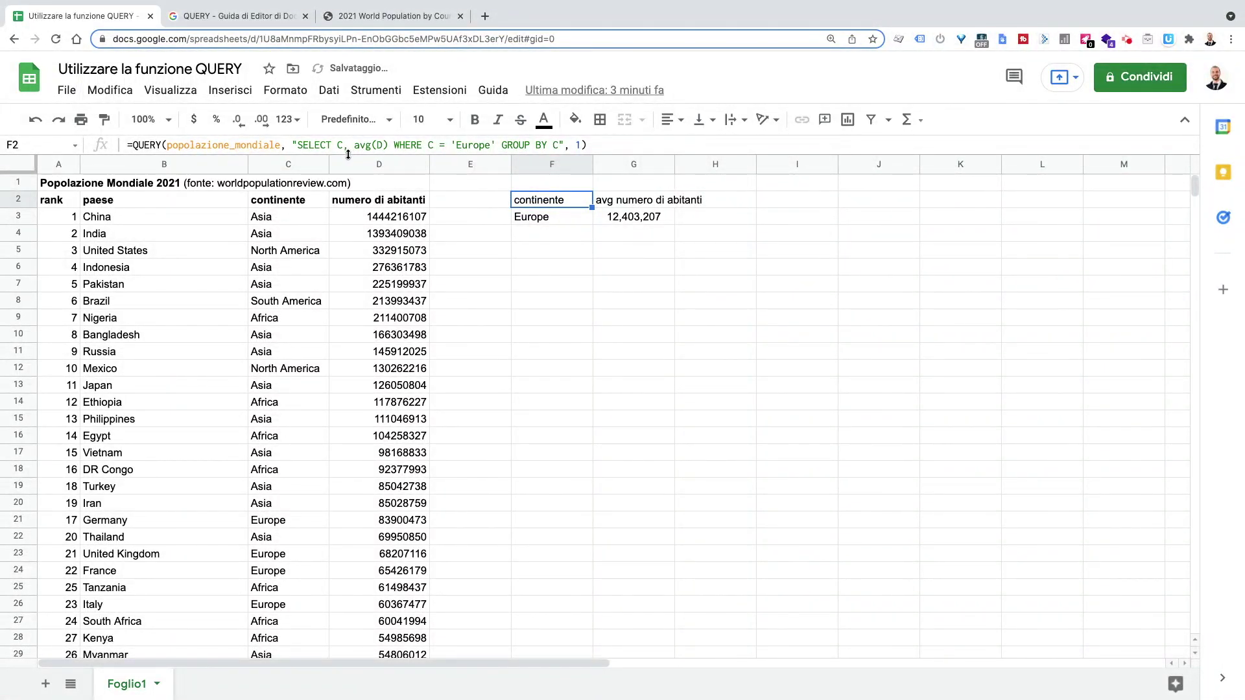
left_click_drag(338, 144, 497, 145)
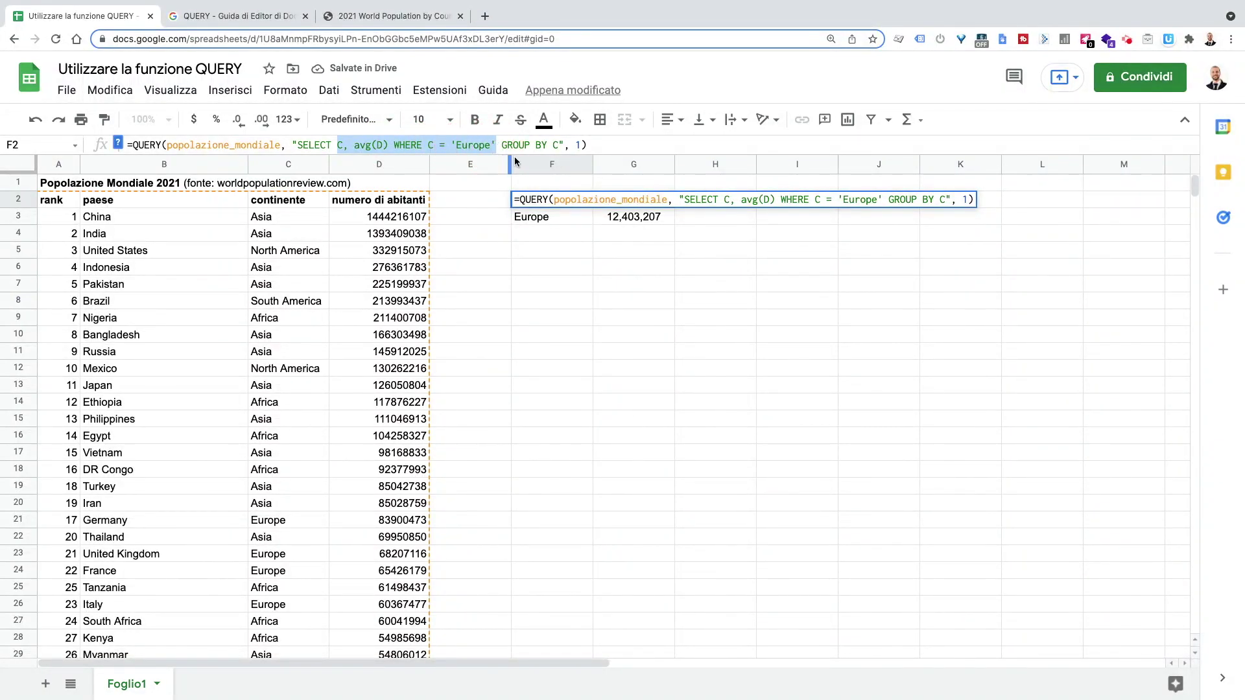
Make F2 query SELECT C, count(B), sum(D) GROUP BY C ORDER BY sum(D) DESC.
type("C")
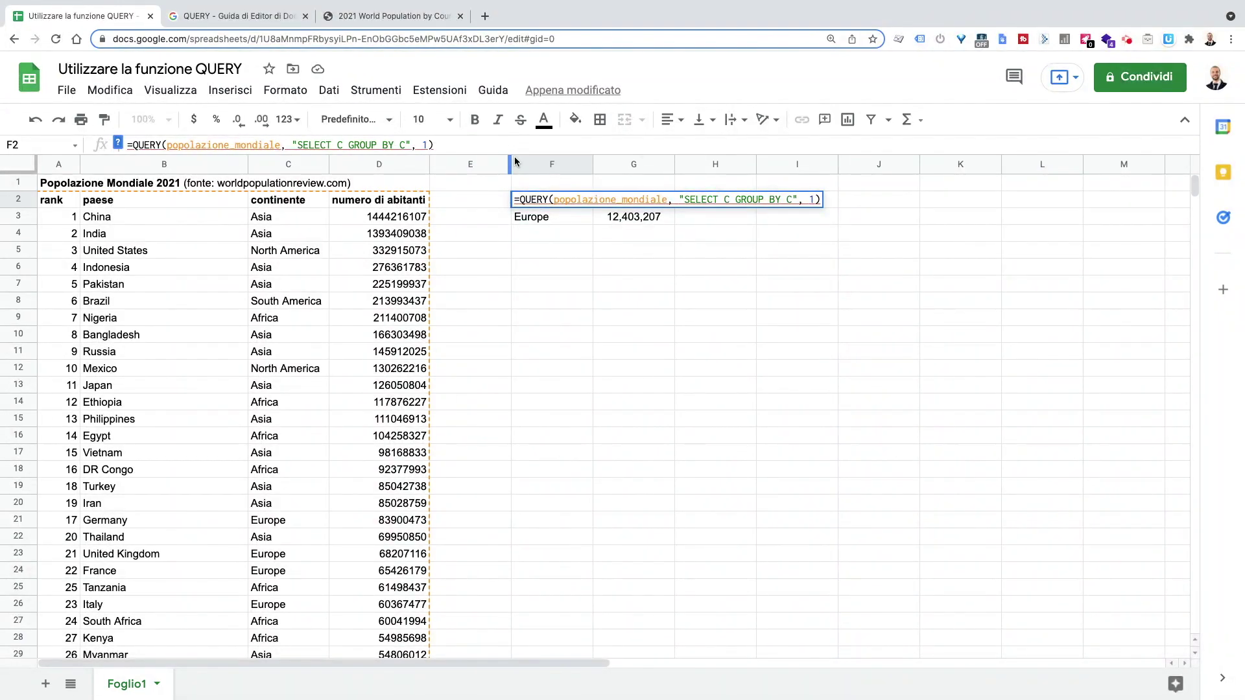
key("BackSpace")
type(", count(B), sum(D)")
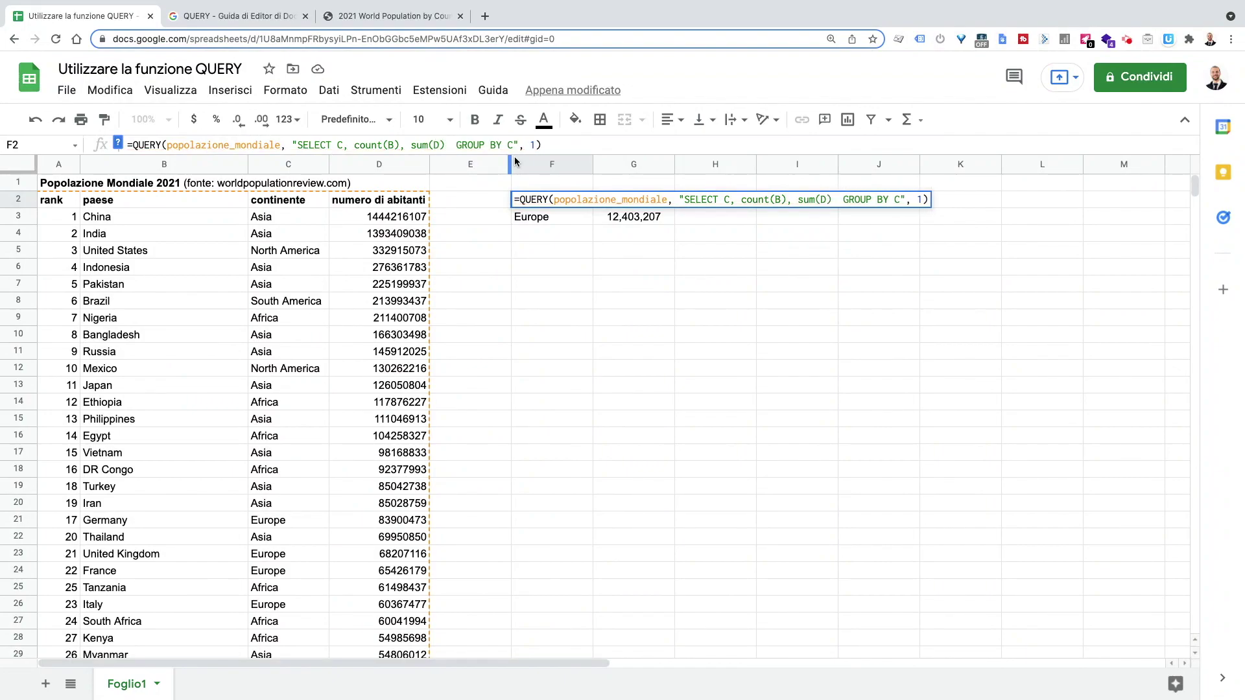
key("BackSpace")
left_click(509, 145)
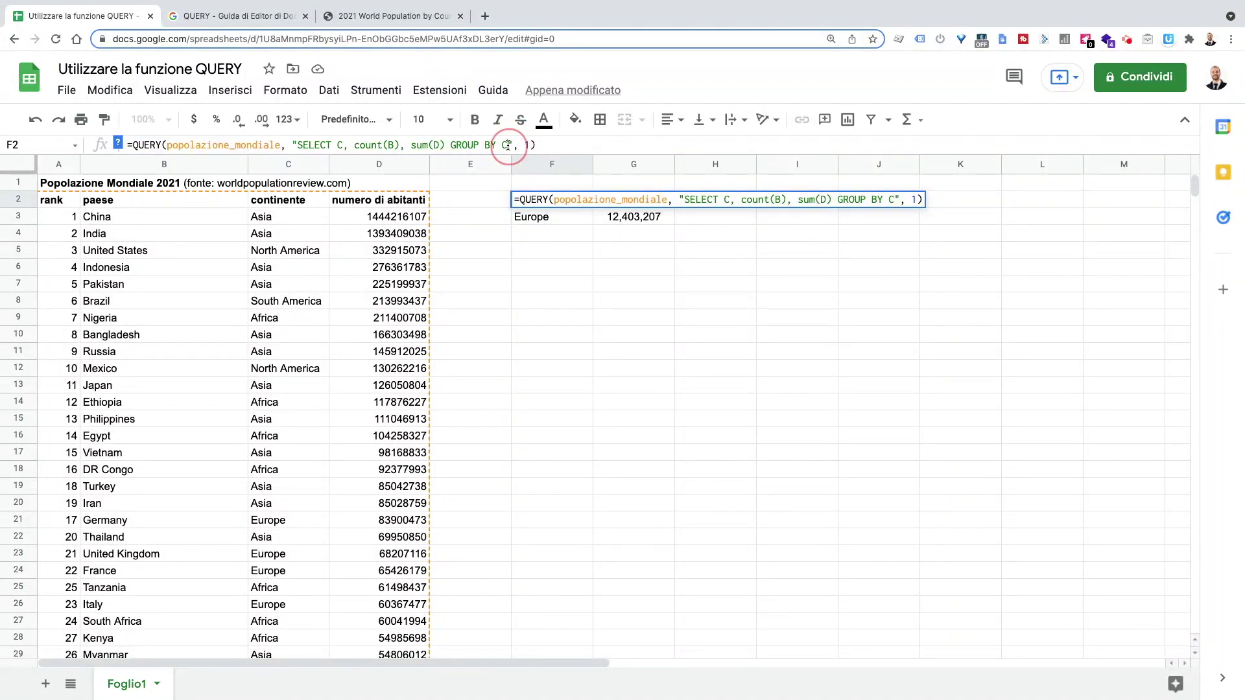
type("ORDER ")
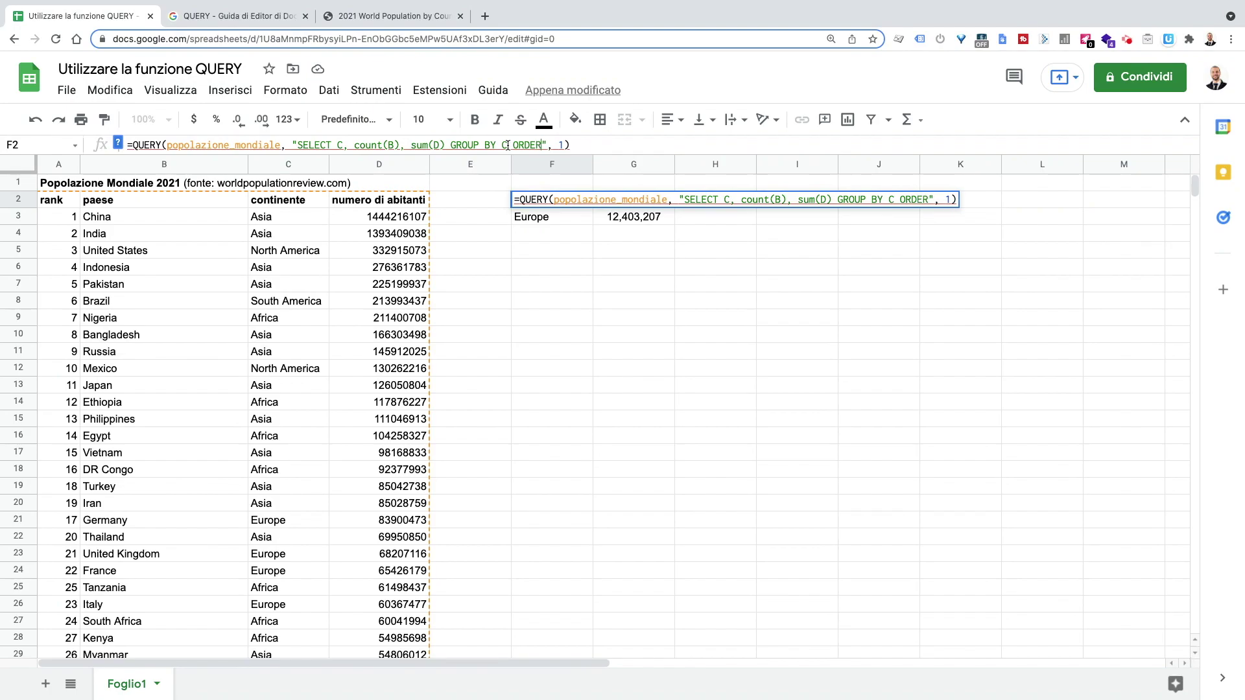
type("BY sum(D) DESC")
key("Return")
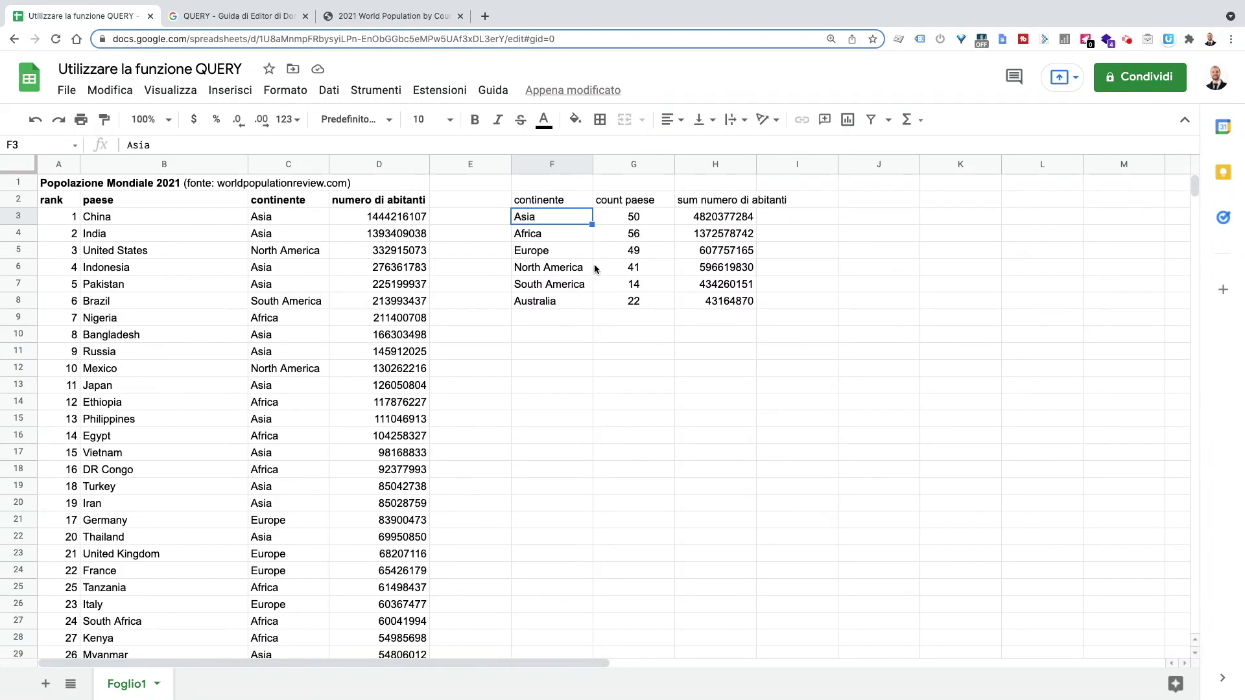
left_click(564, 204)
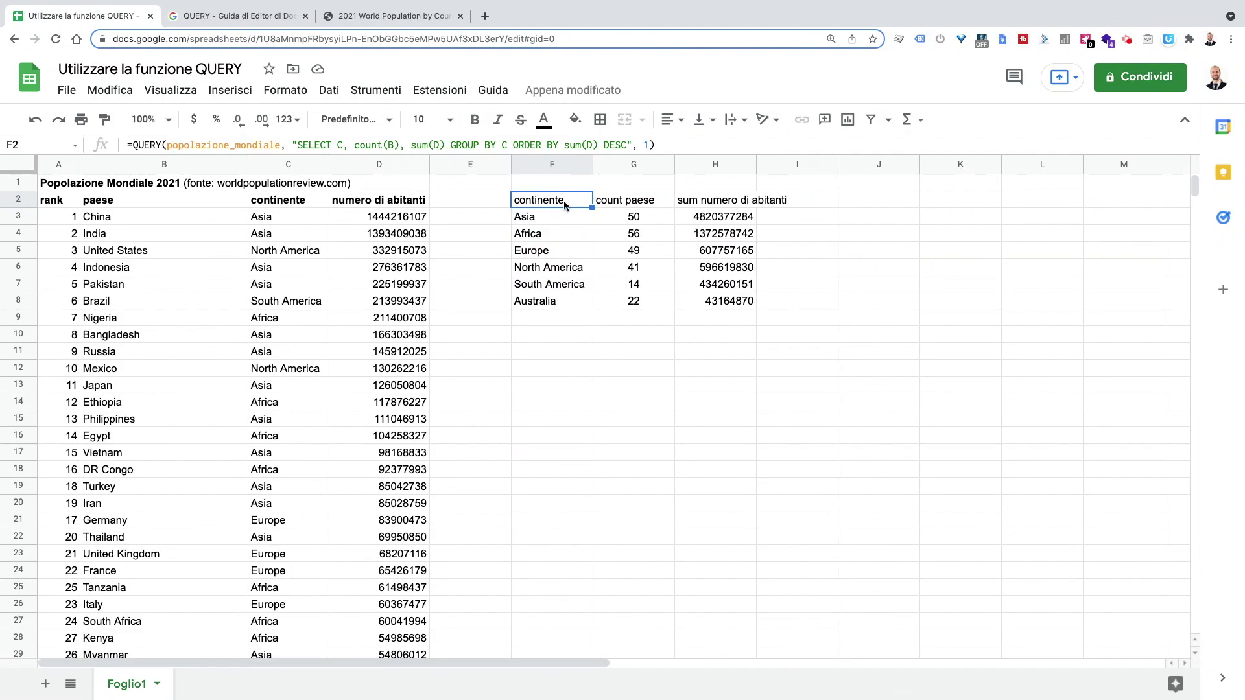